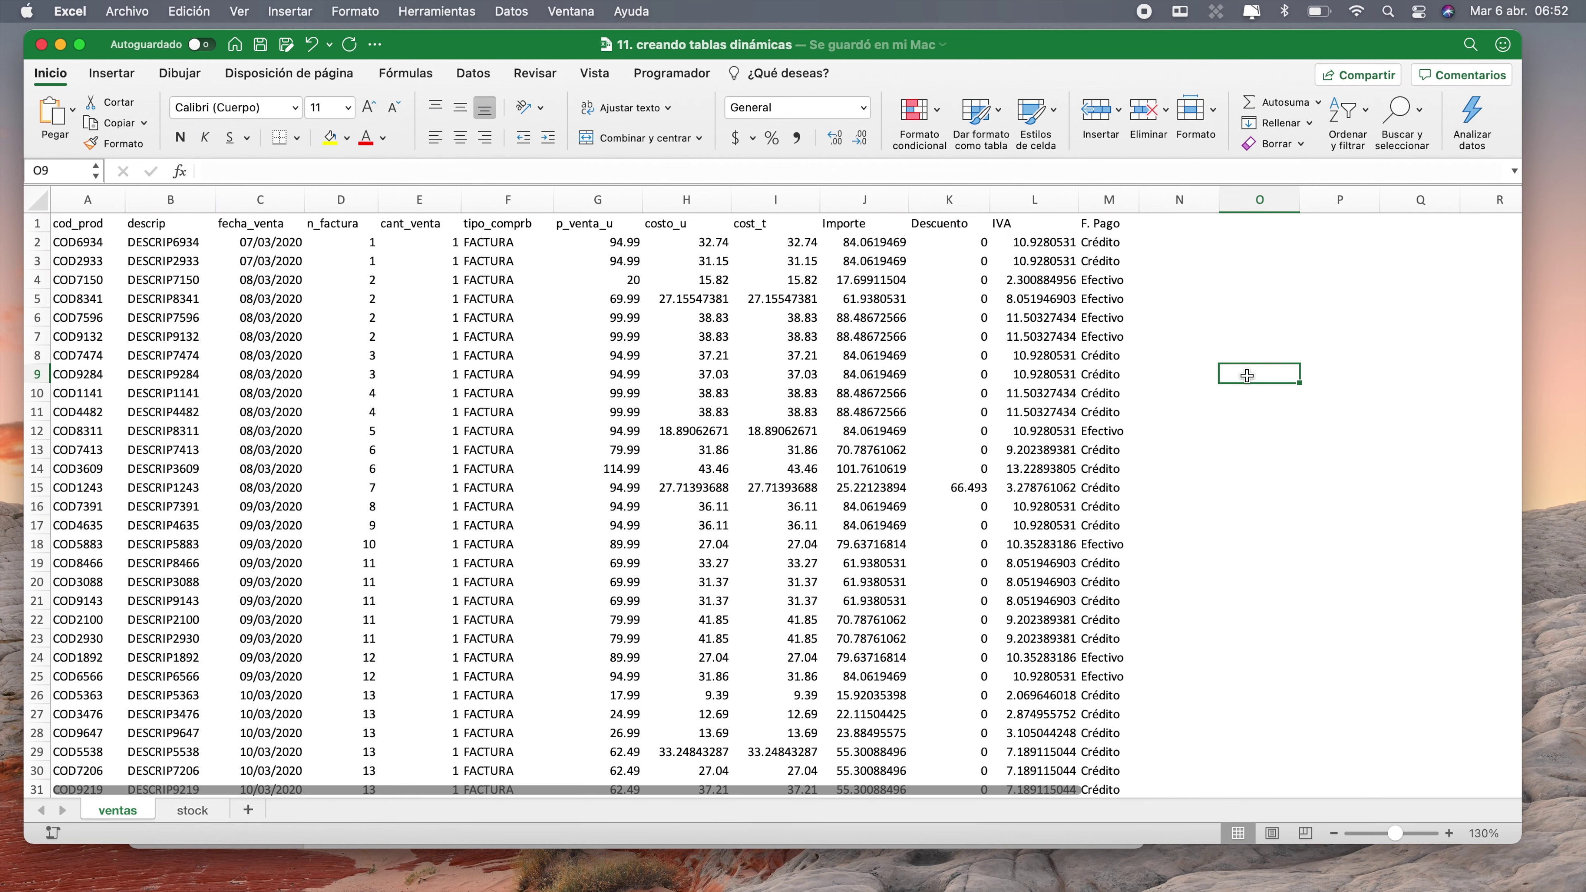
- Convert the sales data A1:M3195 into a table with headers, named Tabla1
click(395, 376)
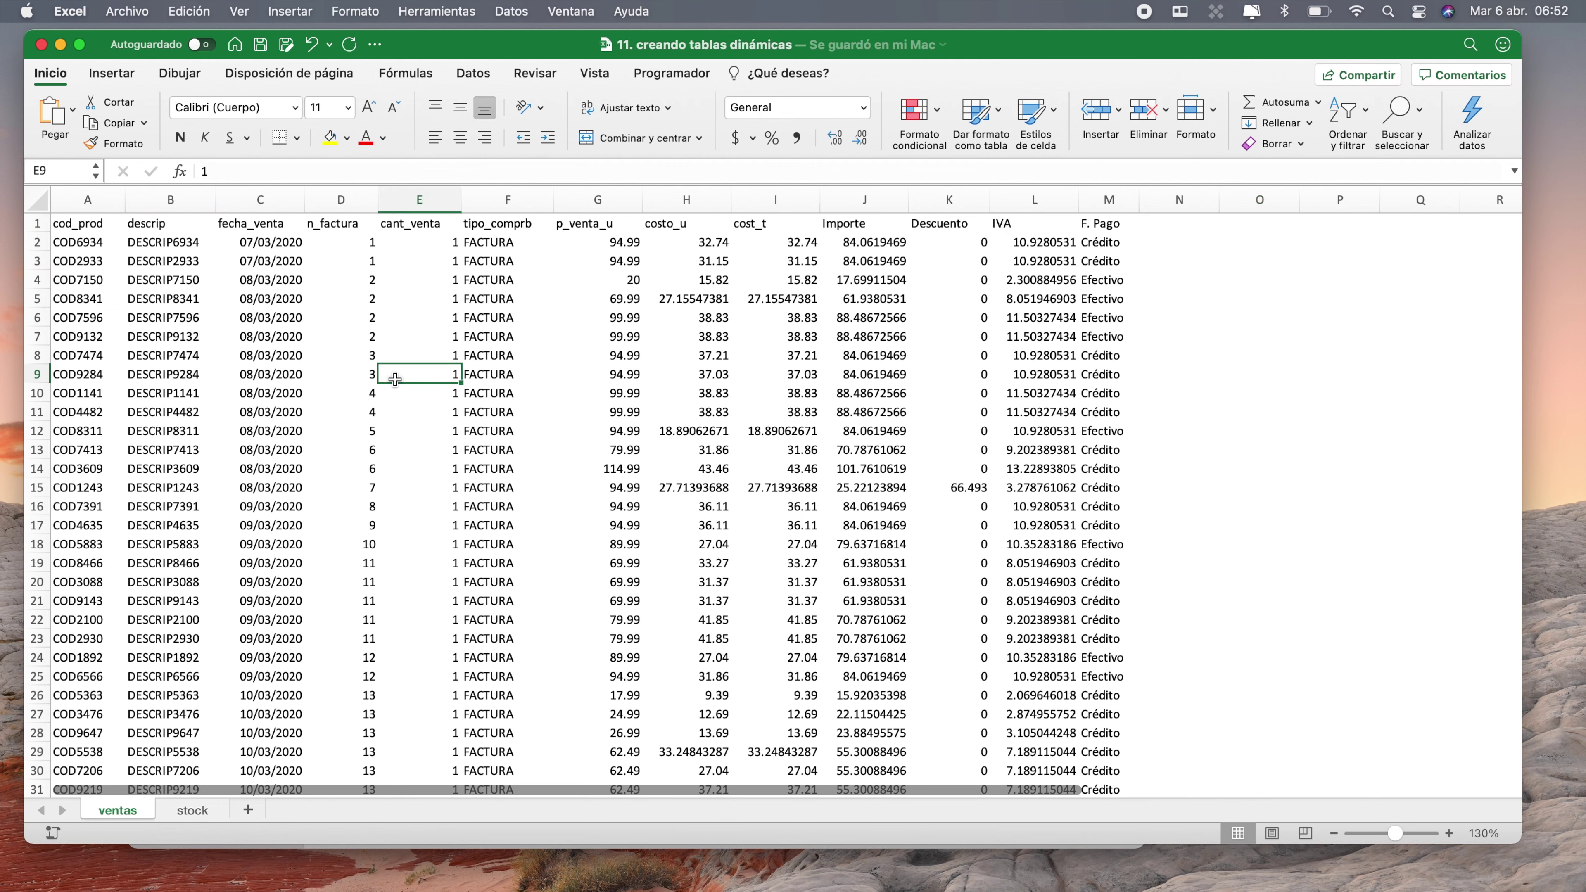
key(super+a)
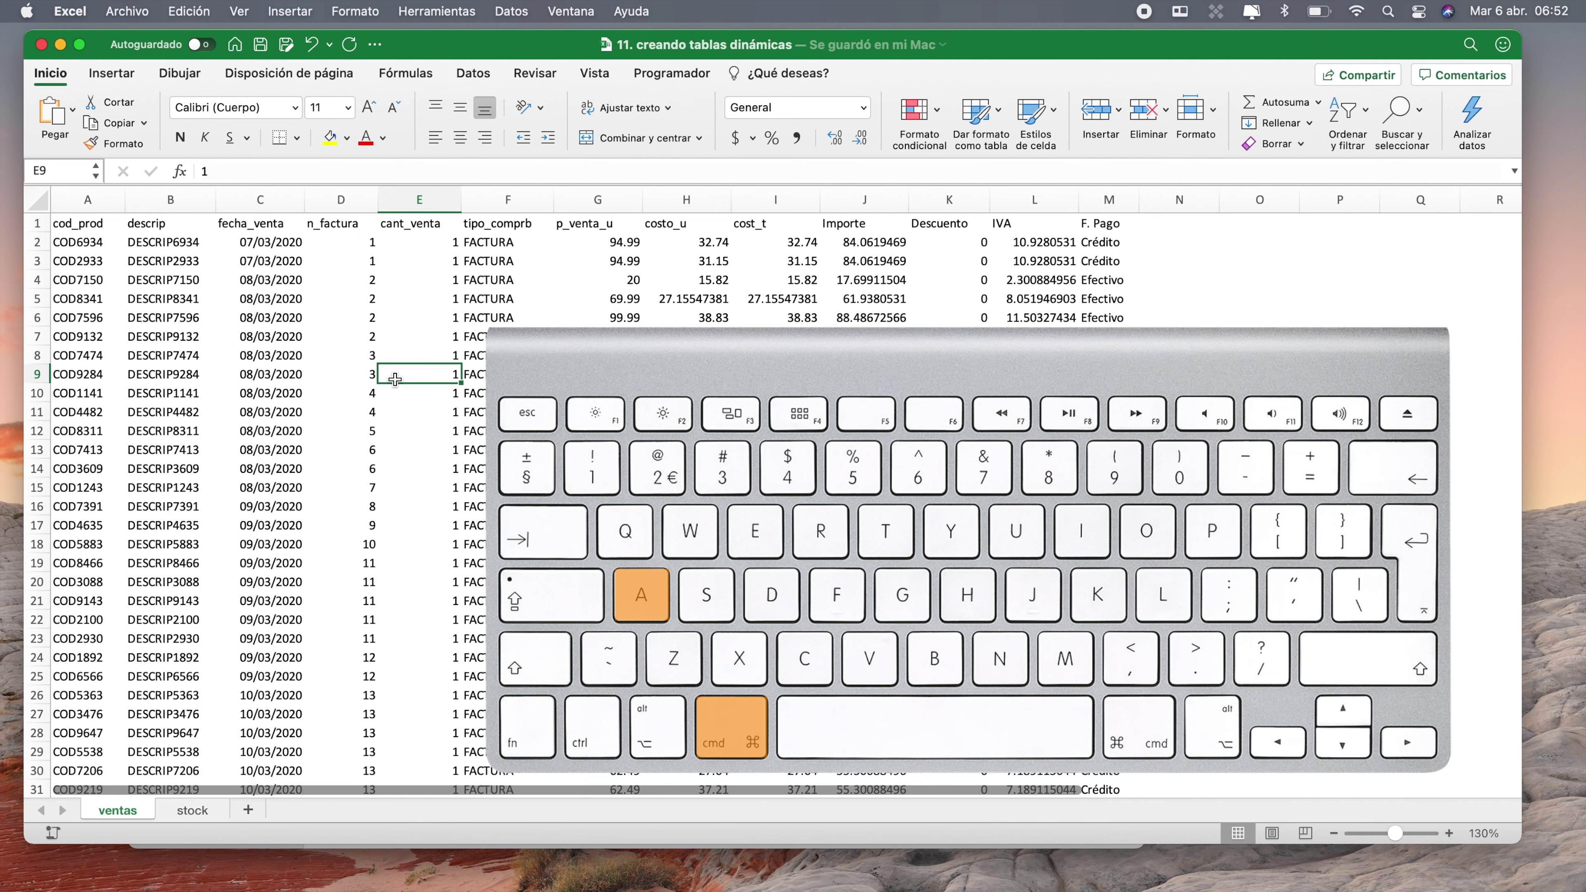
key(super+a)
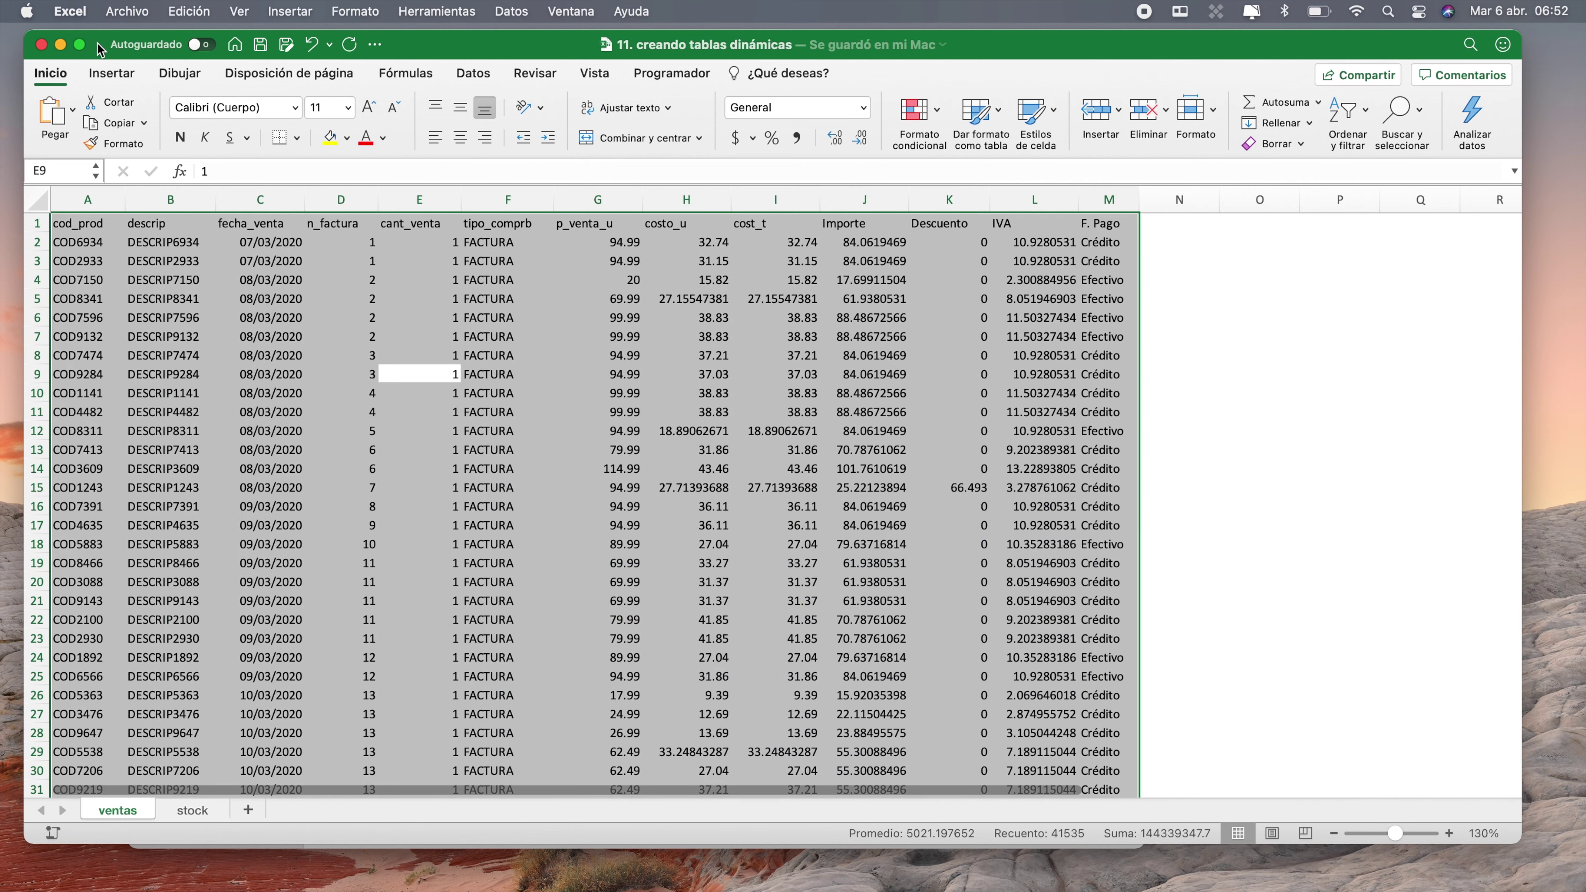
click(111, 73)
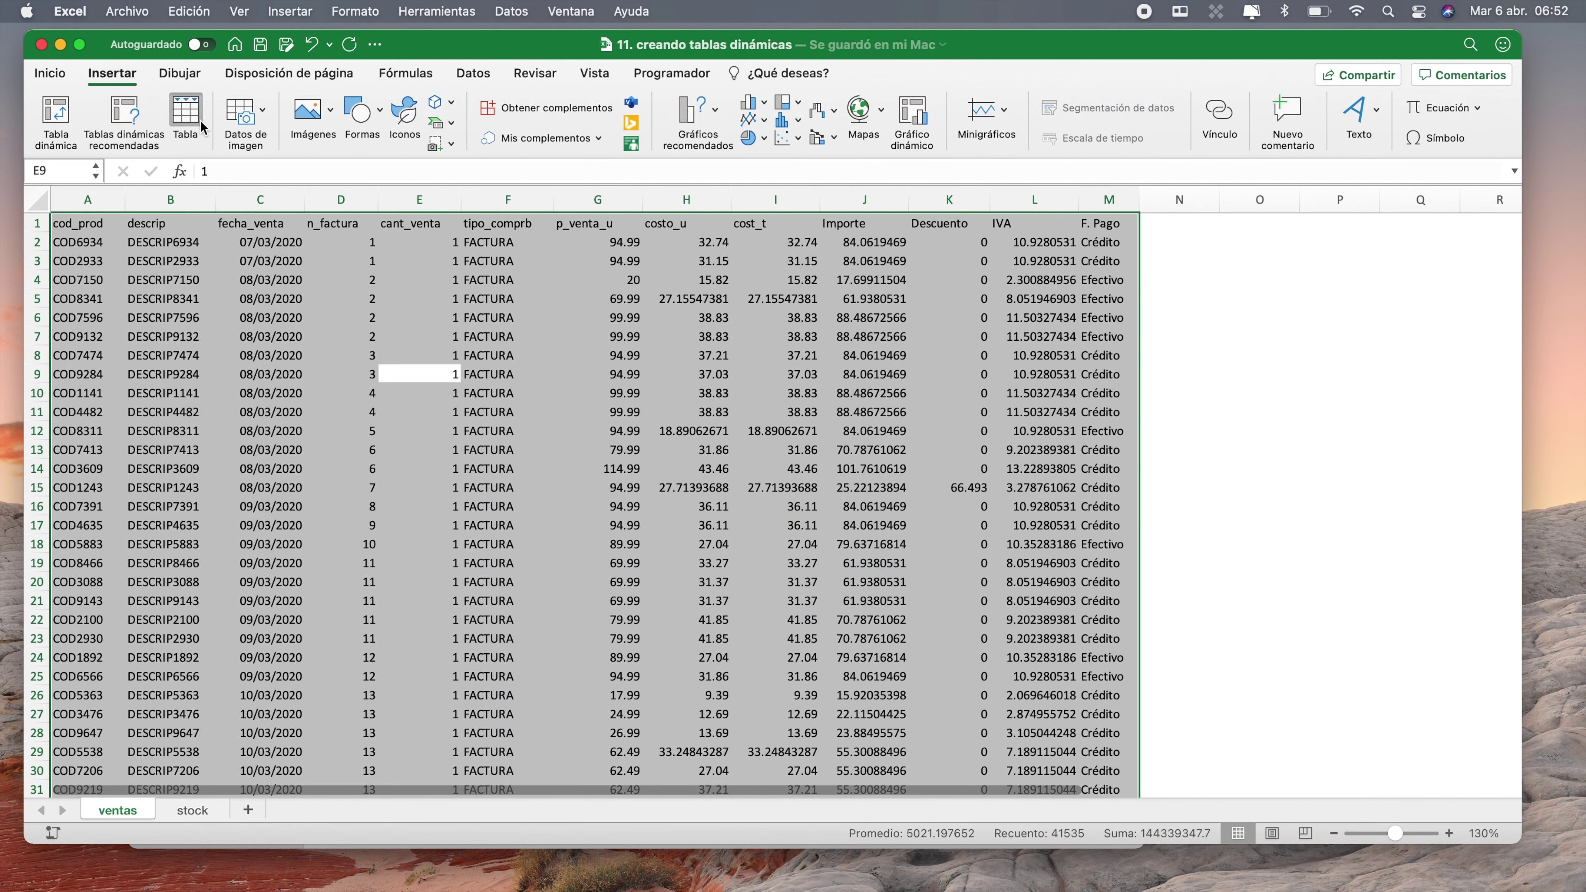
click(184, 119)
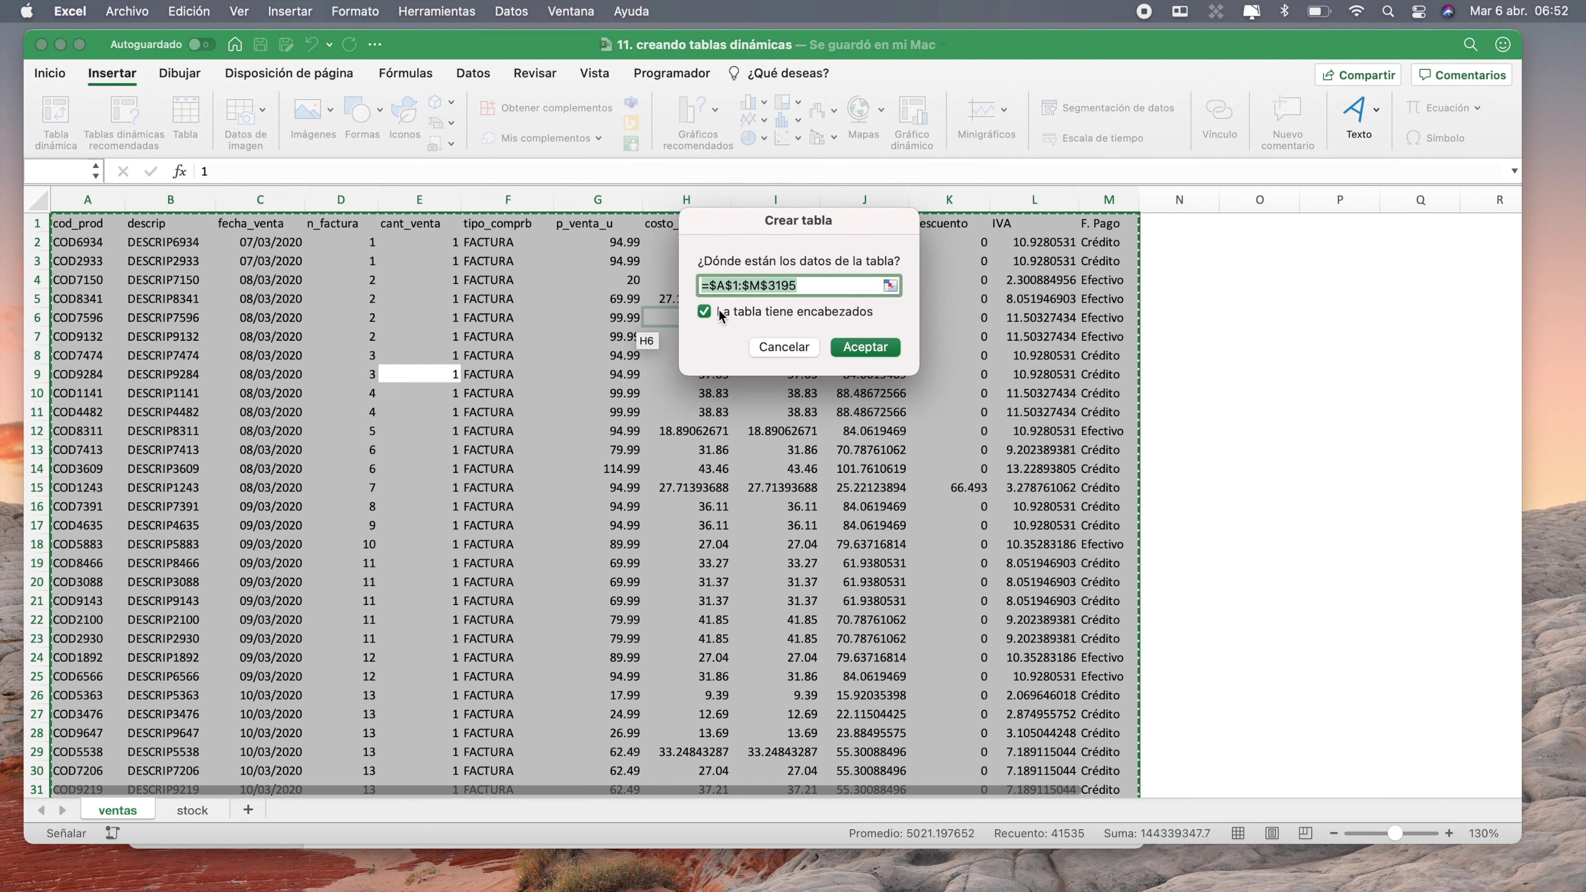
click(865, 346)
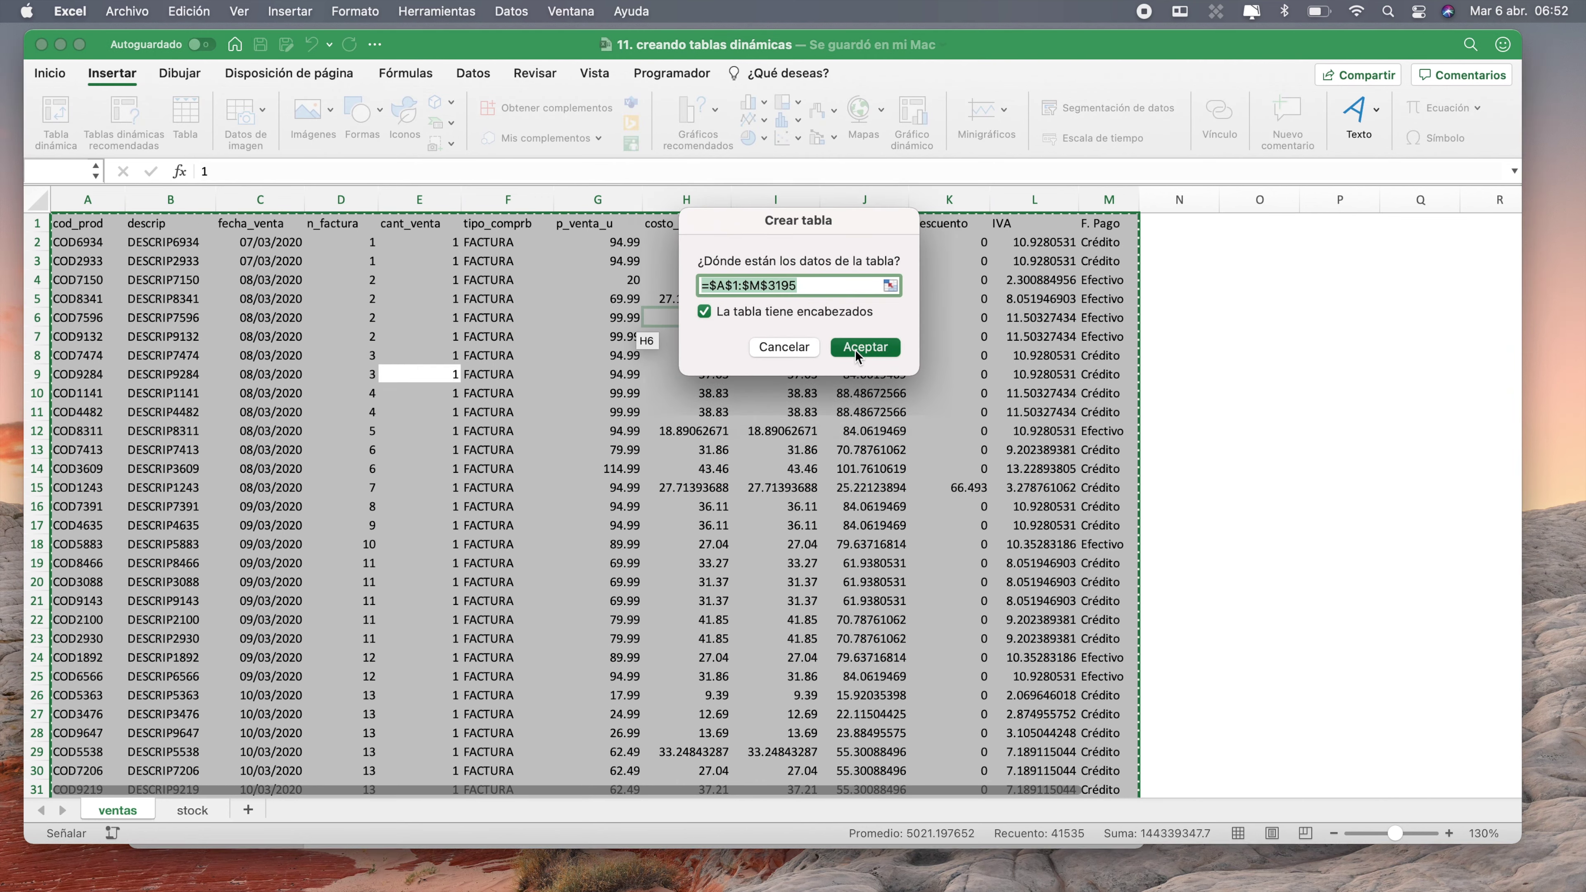
click(88, 134)
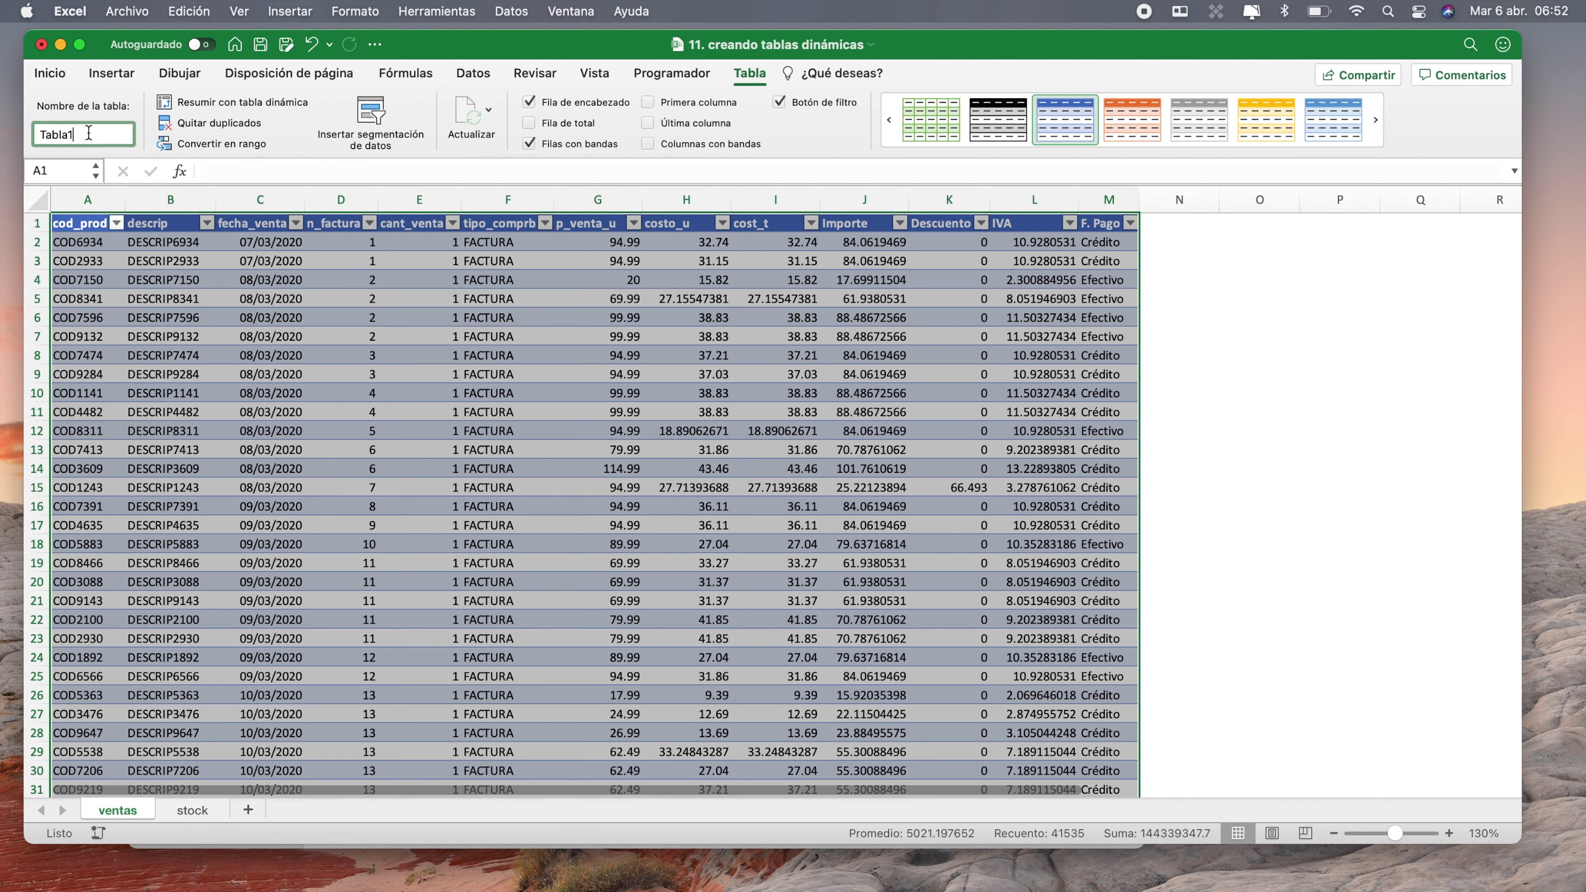
- Rename the table from Tabla1 to tbl_ventas, then select cells C5 and G8
key(BackSpace)
key(BackSpace)
key(BackSpace)
key(BackSpace)
key(BackSpace)
key(BackSpace)
text(Tabla1_ve)
key(BackSpace)
key(BackSpace)
key(BackSpace)
key(BackSpace)
key(BackSpace)
key(BackSpace)
key(BackSpace)
key(BackSpace)
text(tbl_ventas)
key(Return)
click(226, 305)
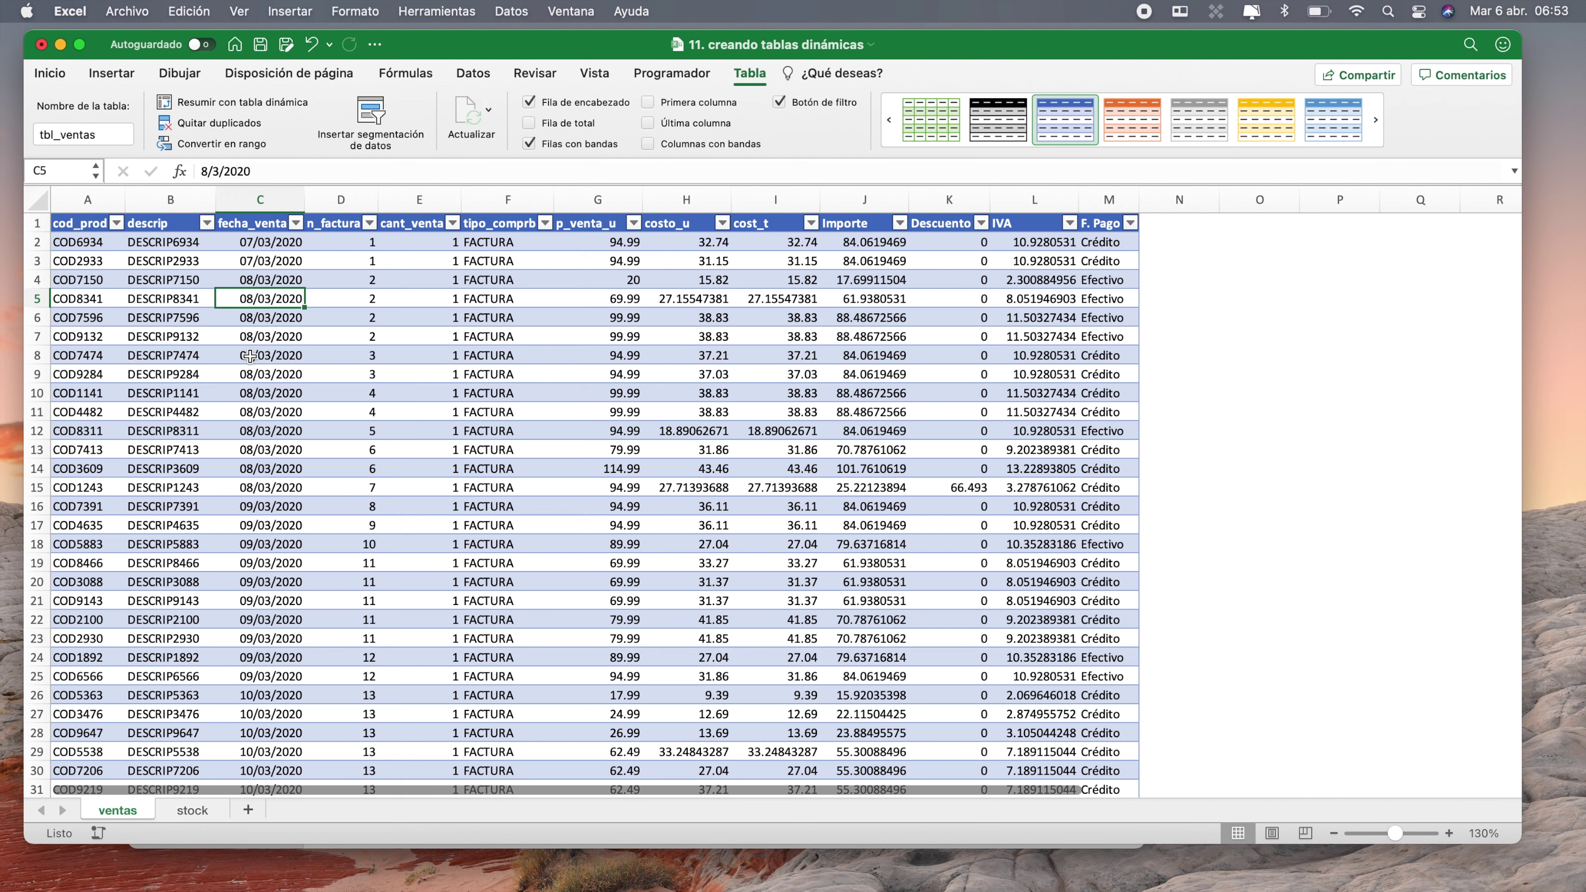
click(626, 348)
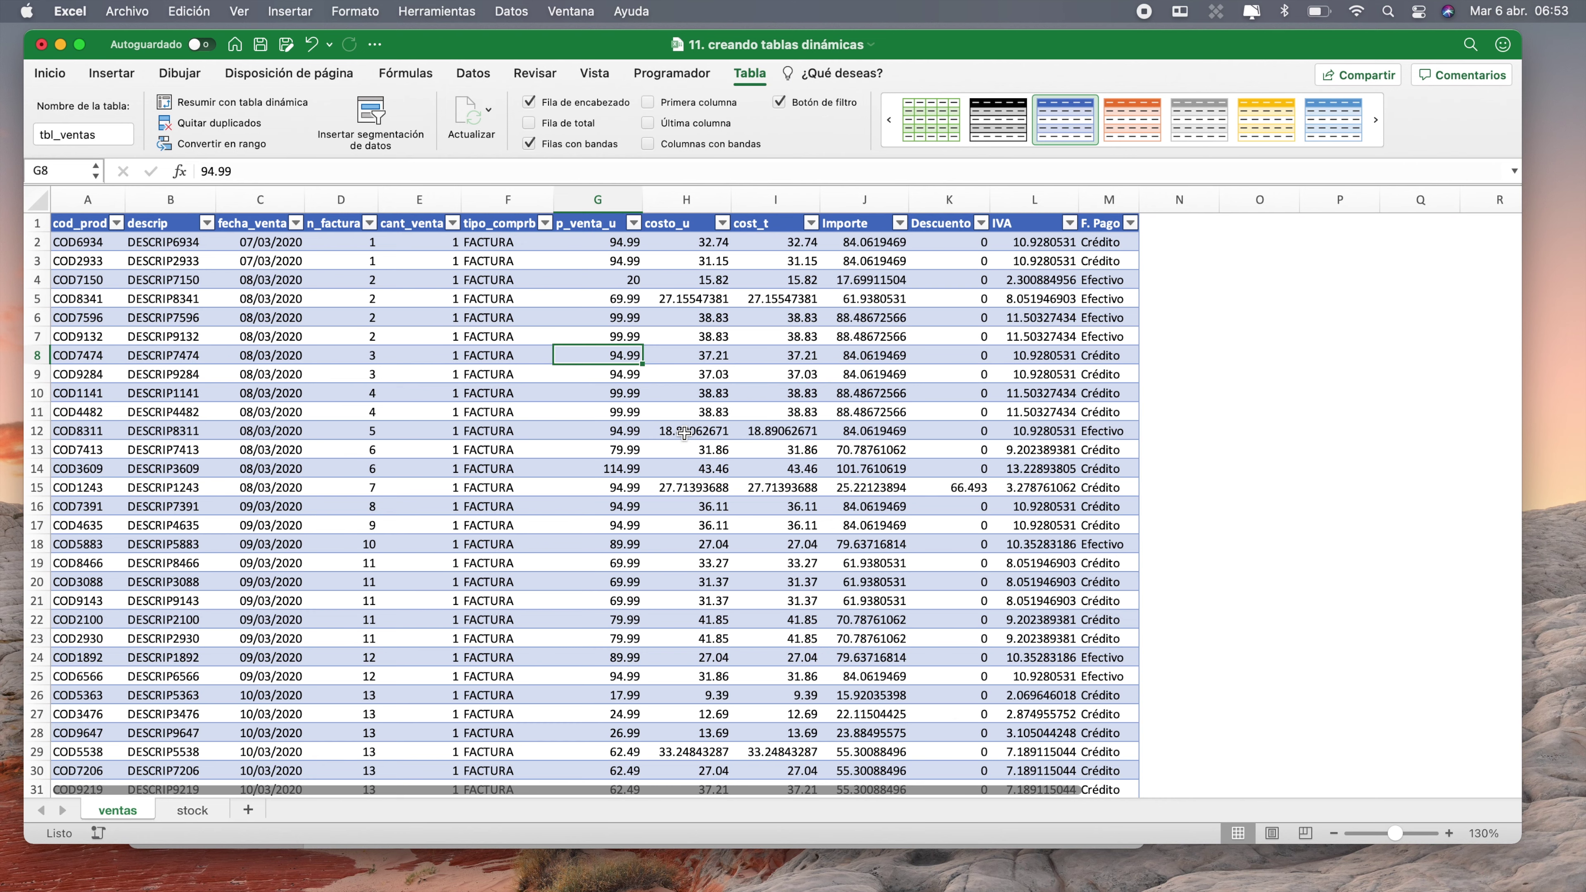
key(super+a)
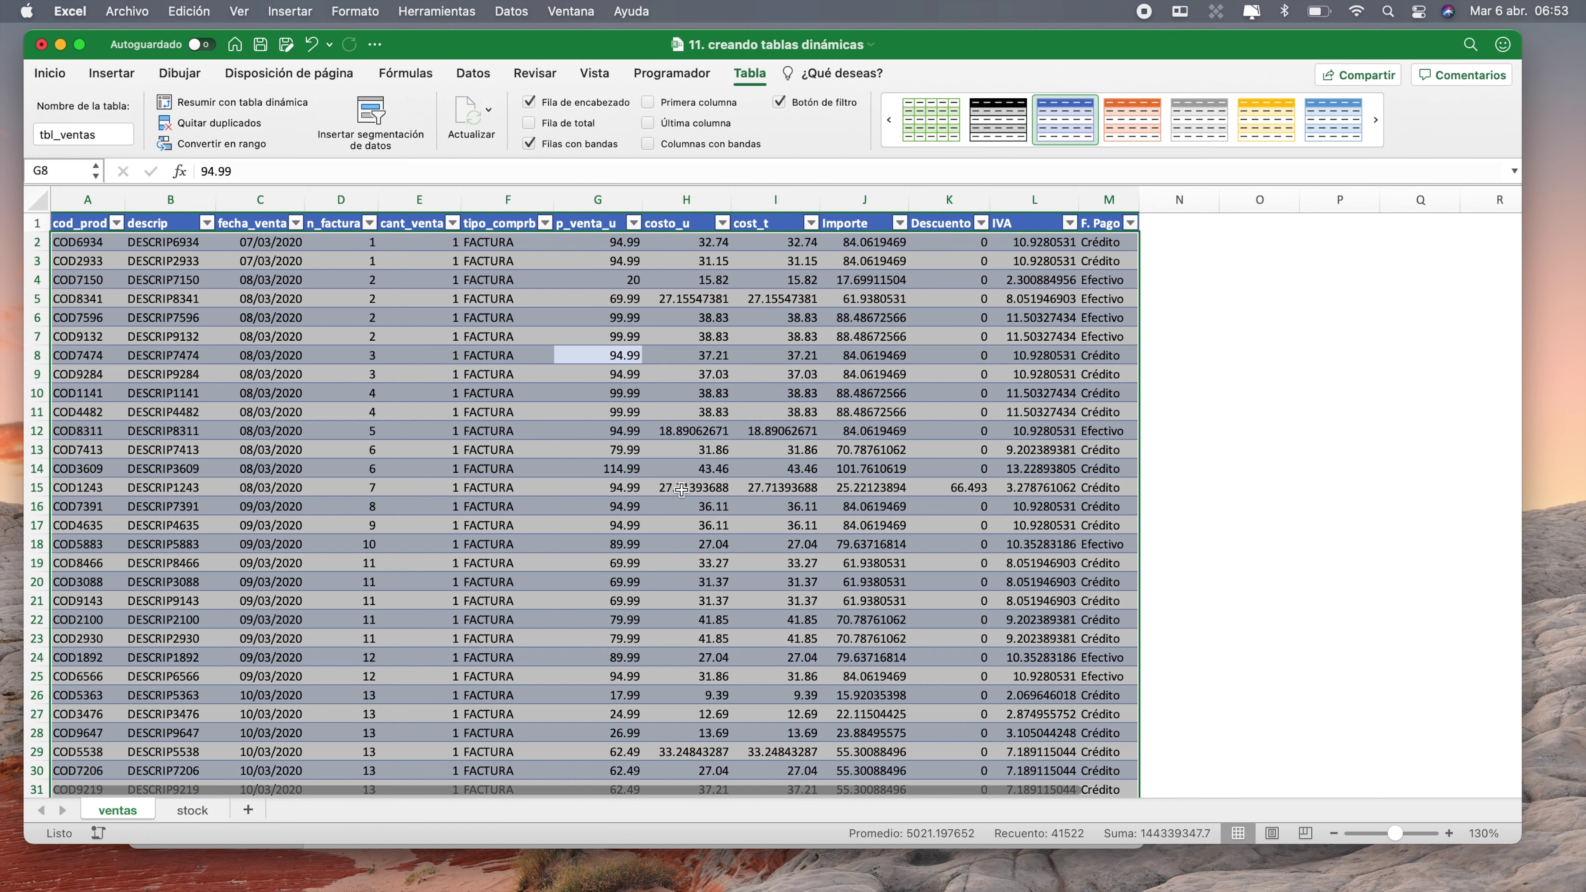
click(796, 376)
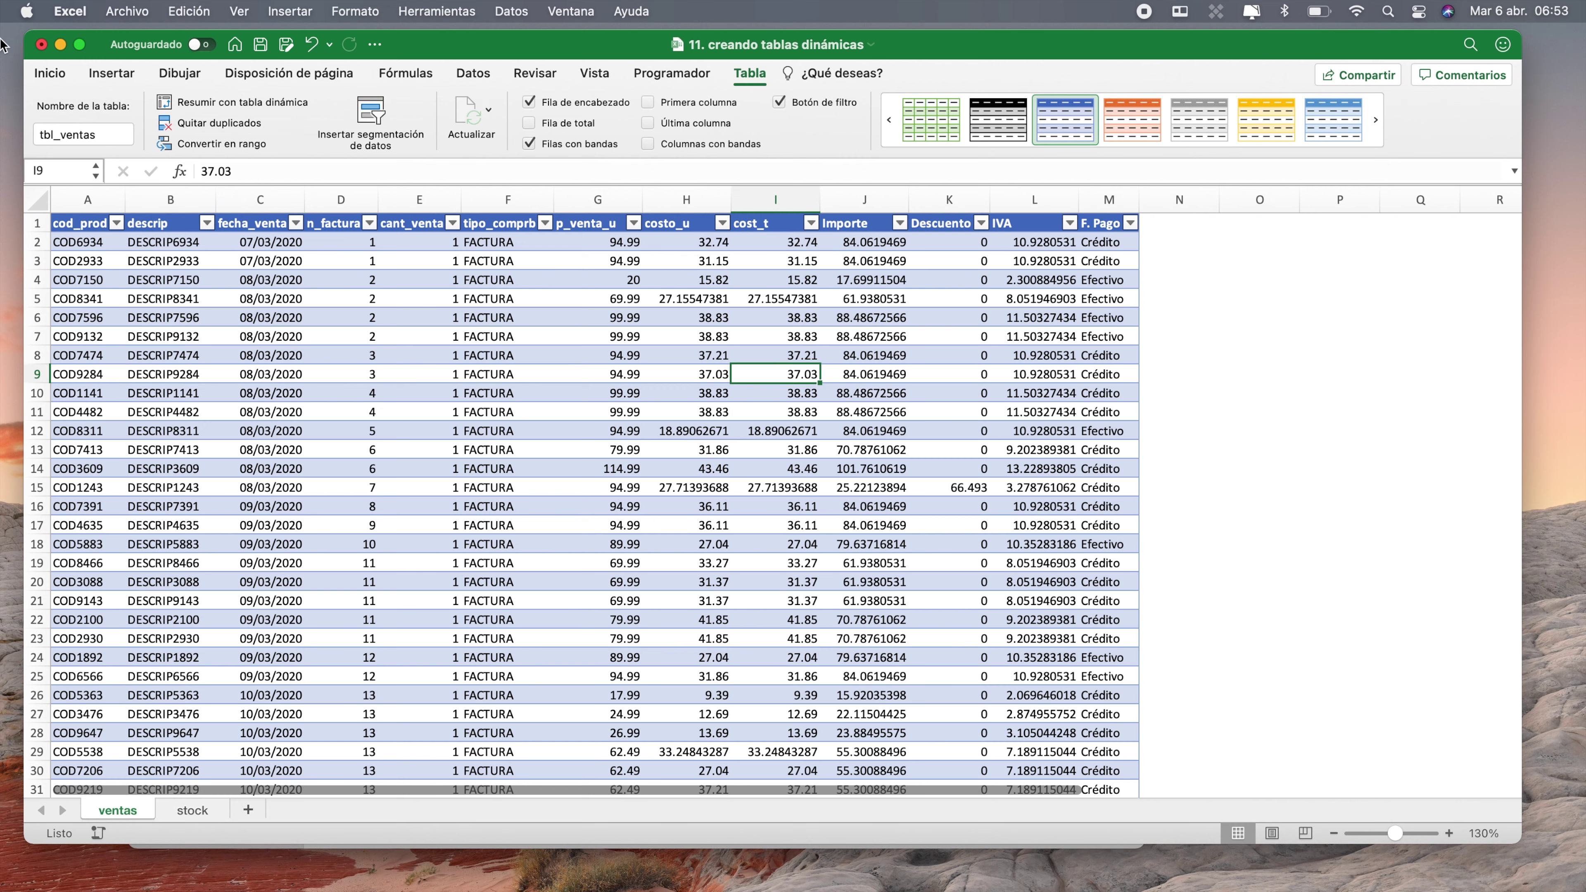
- Insert a pivot table from tbl_ventas on a new worksheet
click(112, 72)
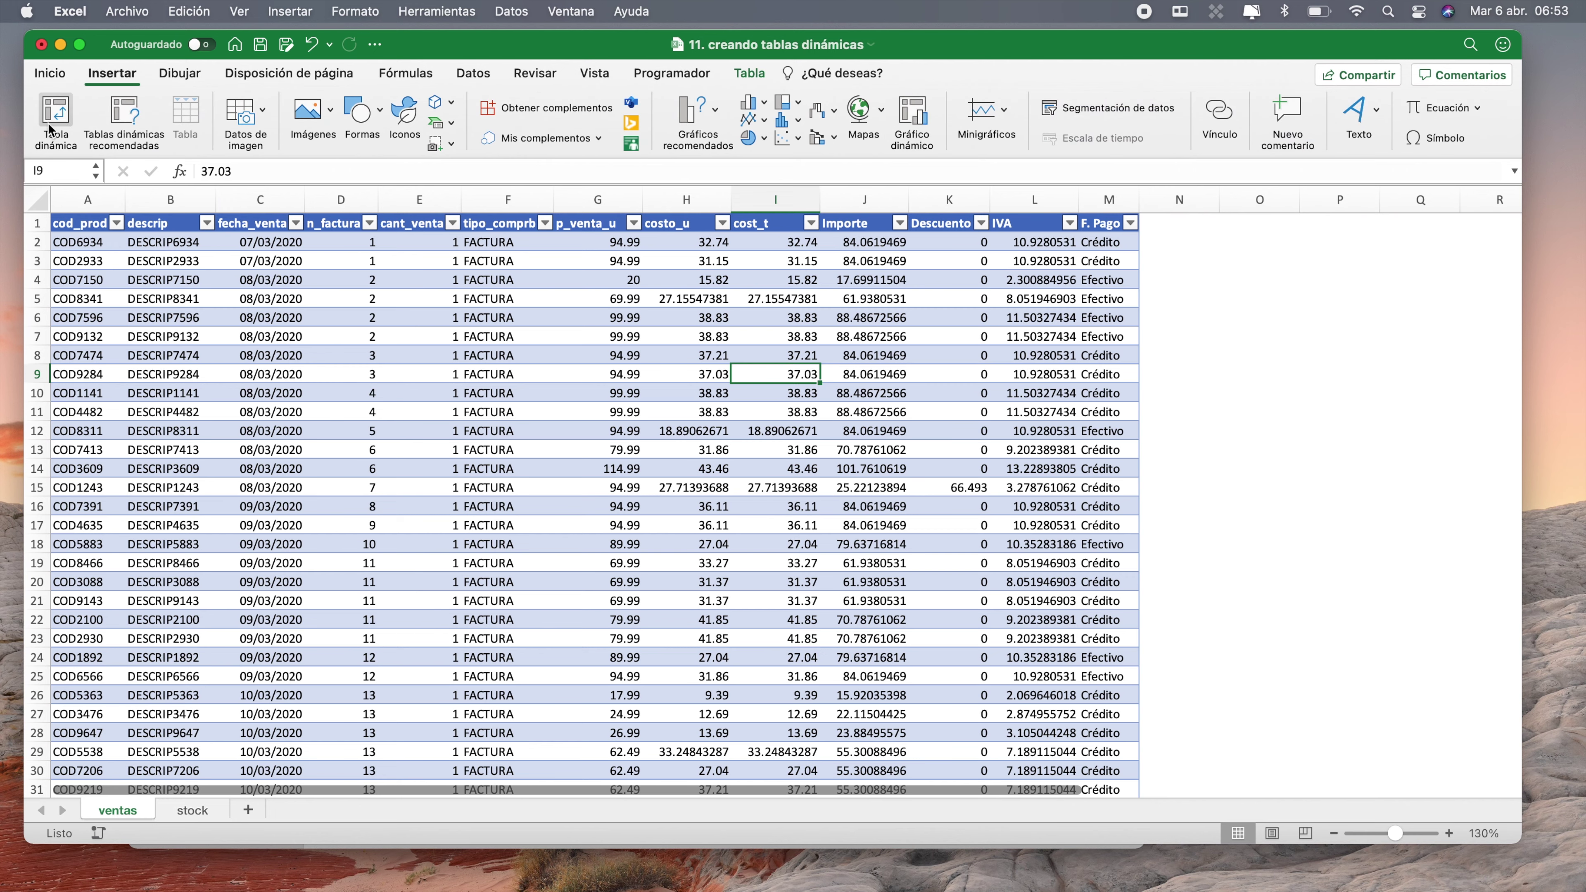
click(55, 119)
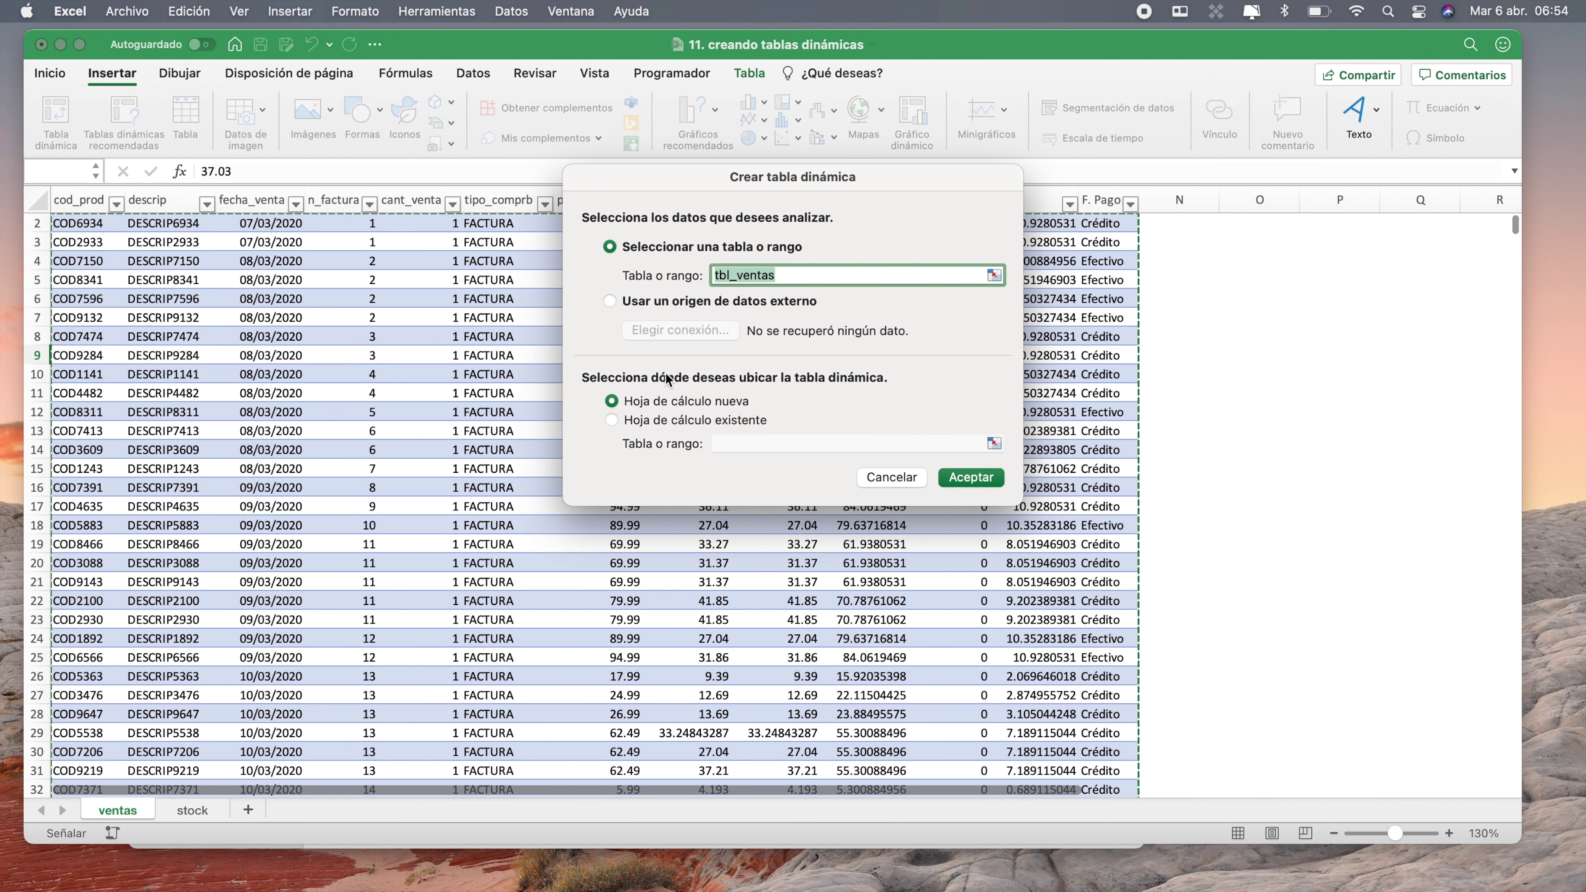
click(971, 477)
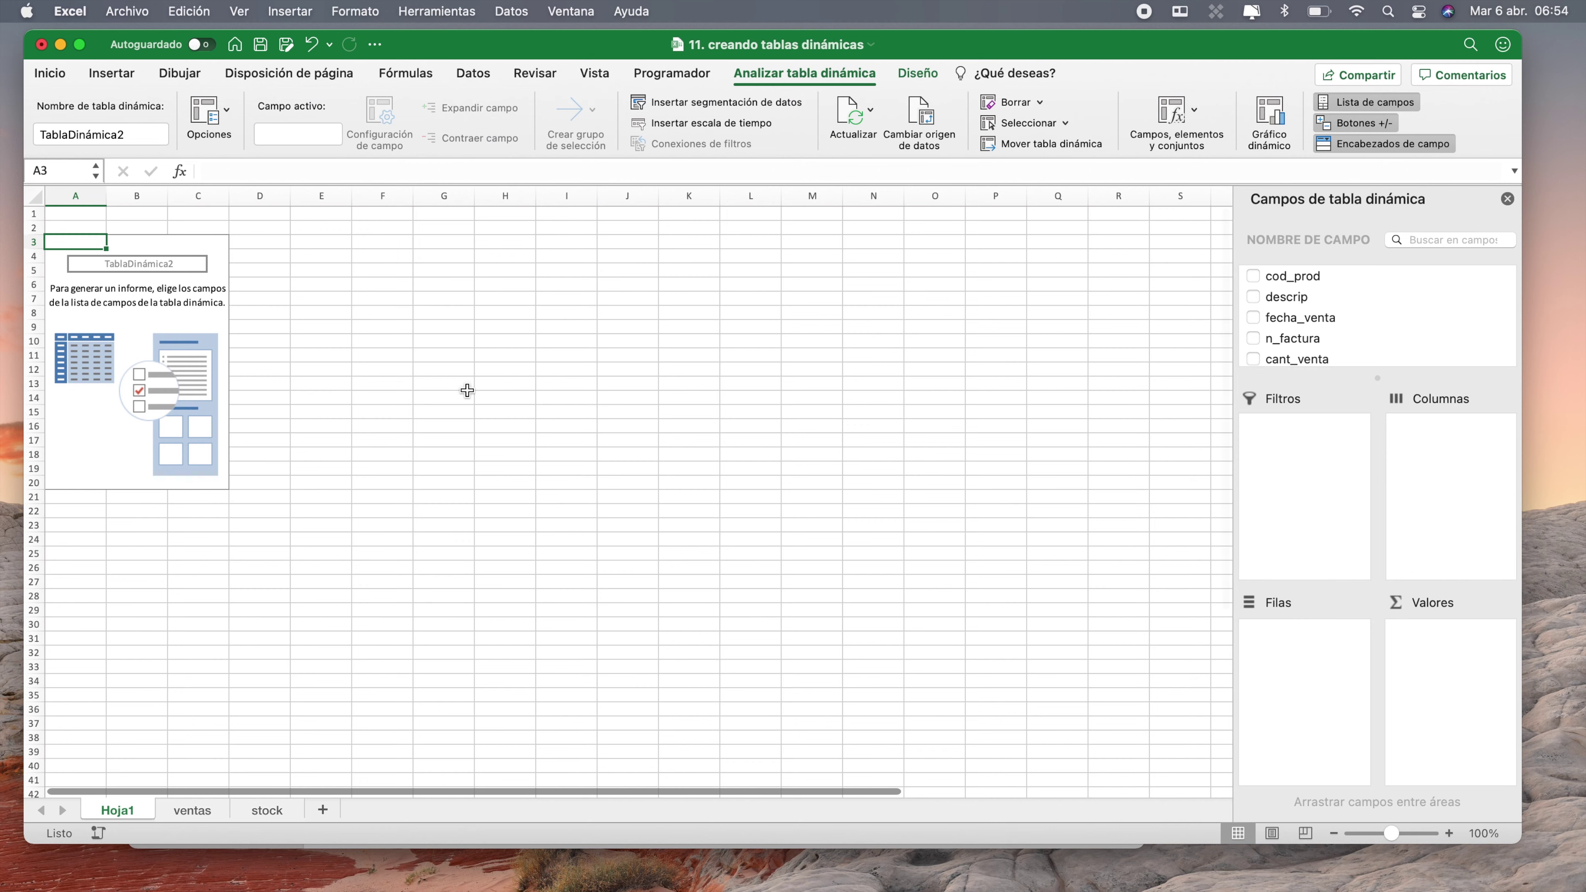
- Put F. Pago in the pivot rows and sum Importe as values, then return to ventas
scroll(467, 390, up, 5)
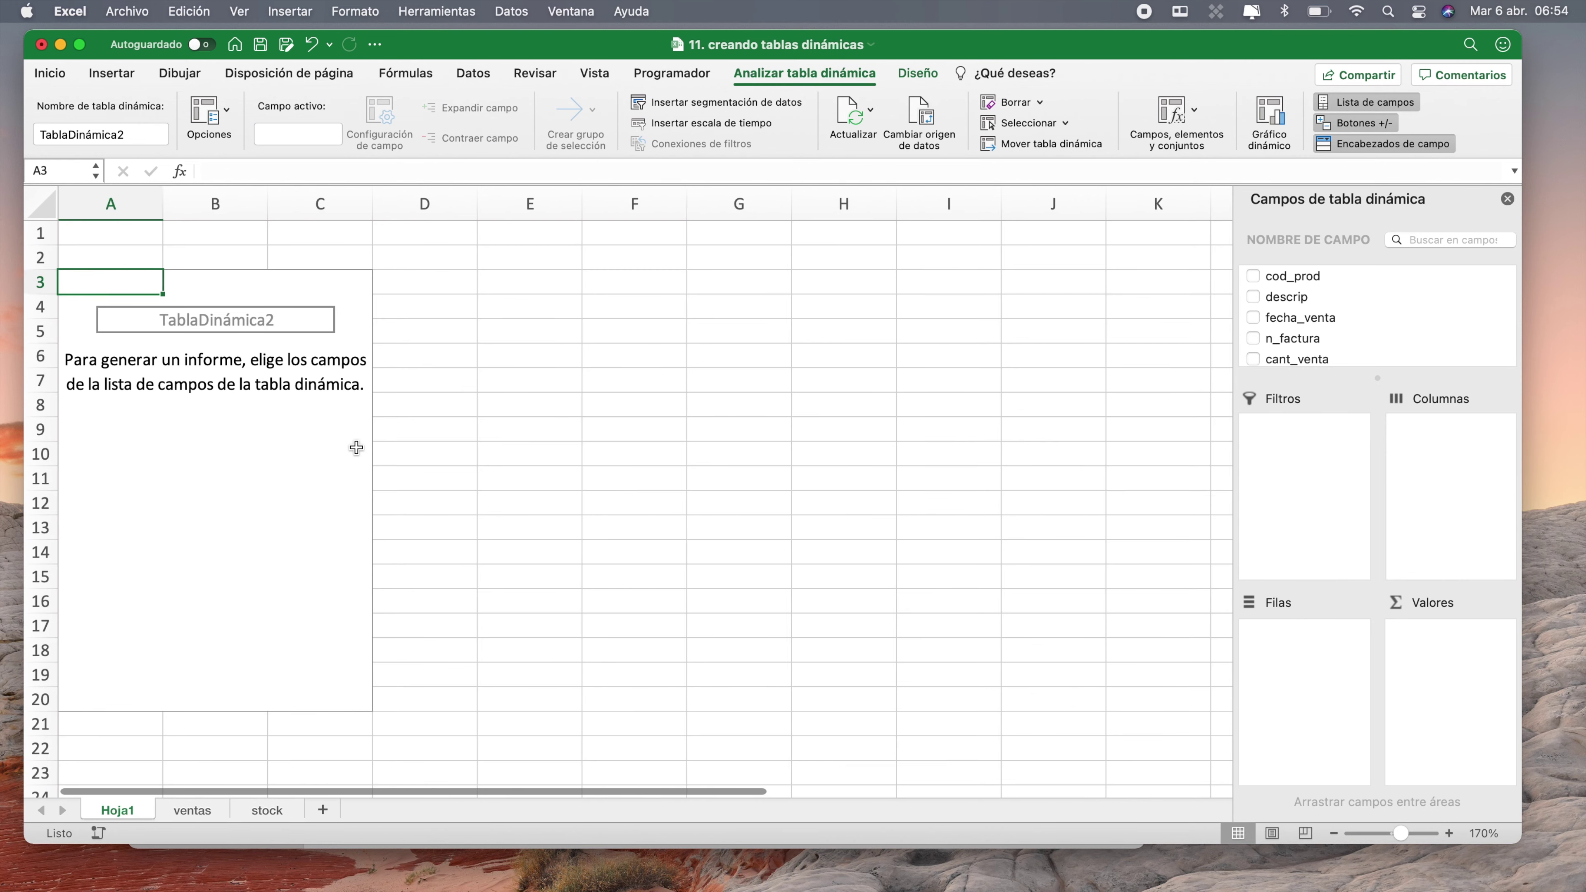
scroll(356, 448, down, 5)
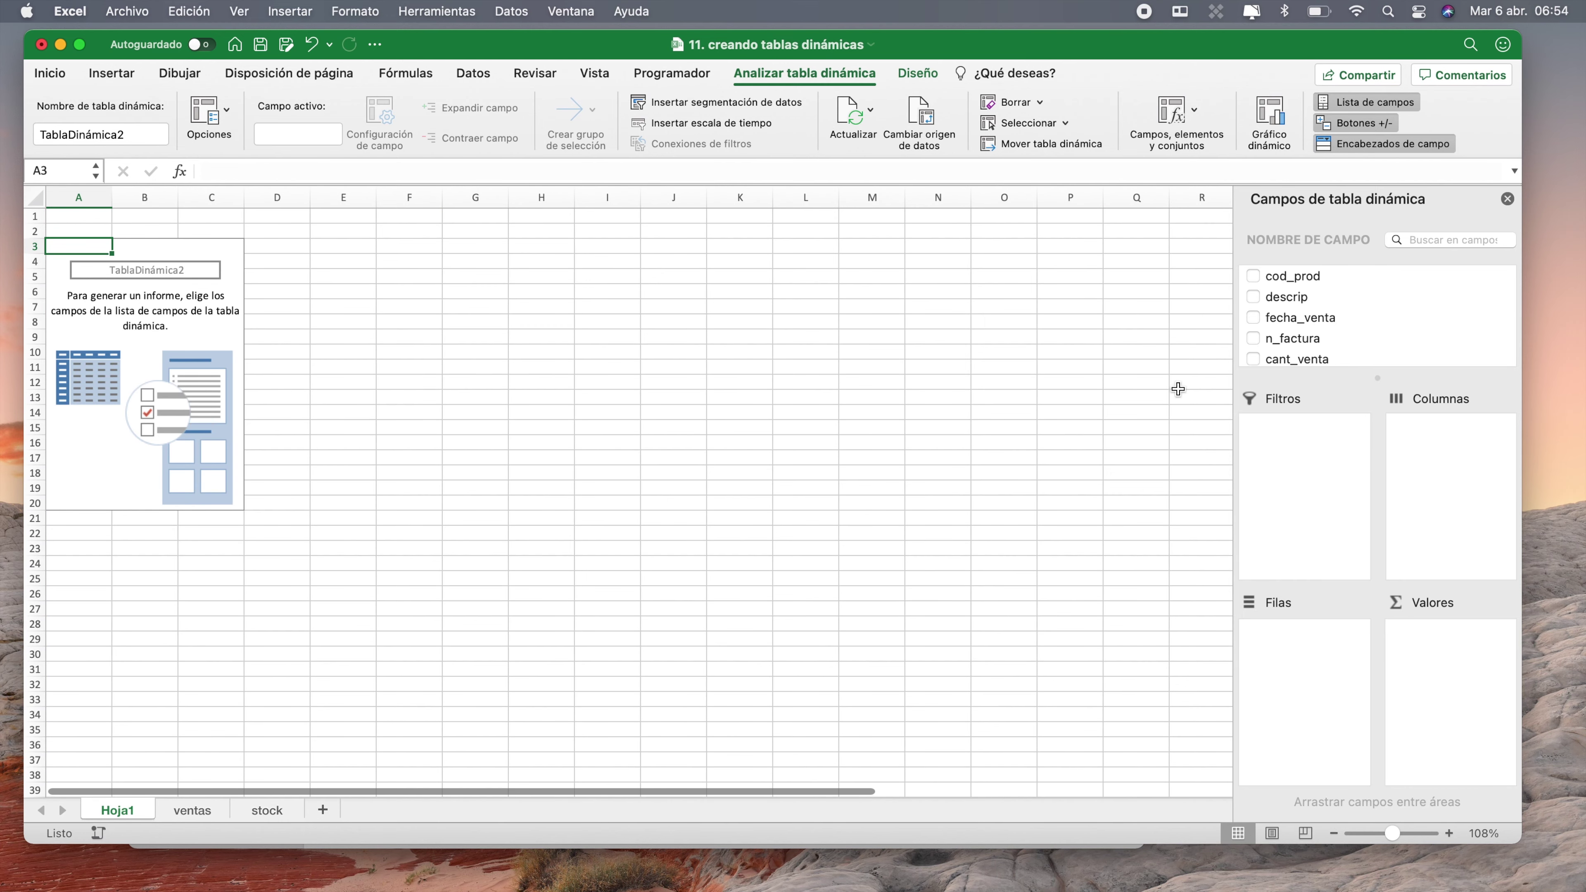
scroll(1362, 334, down, 5)
click(1281, 356)
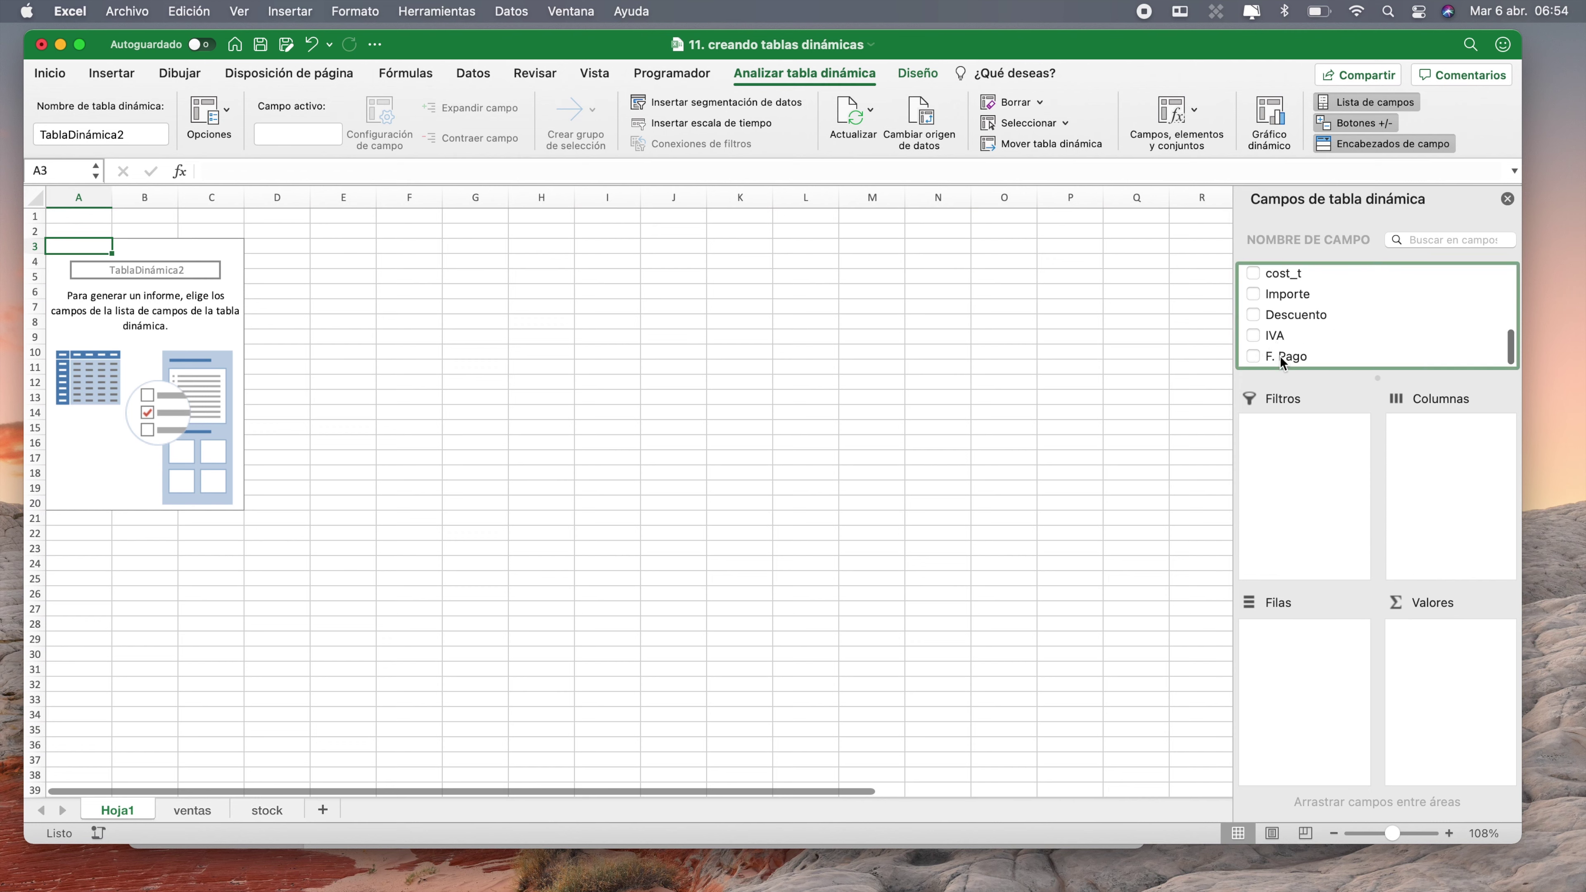
drag(1281, 356, 1312, 671)
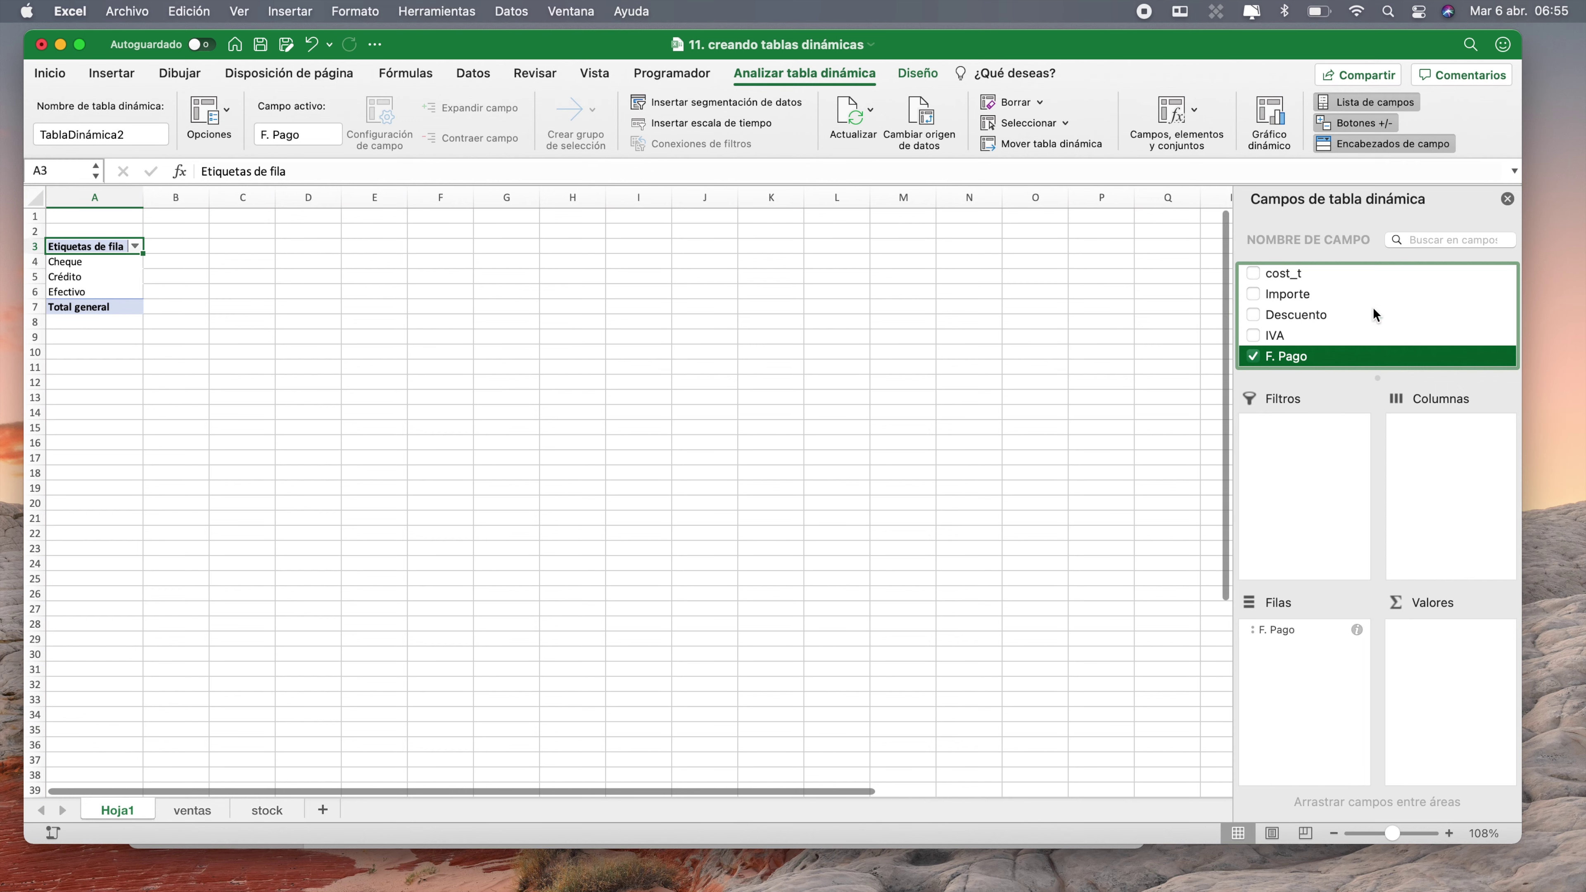
drag(1293, 303, 1456, 675)
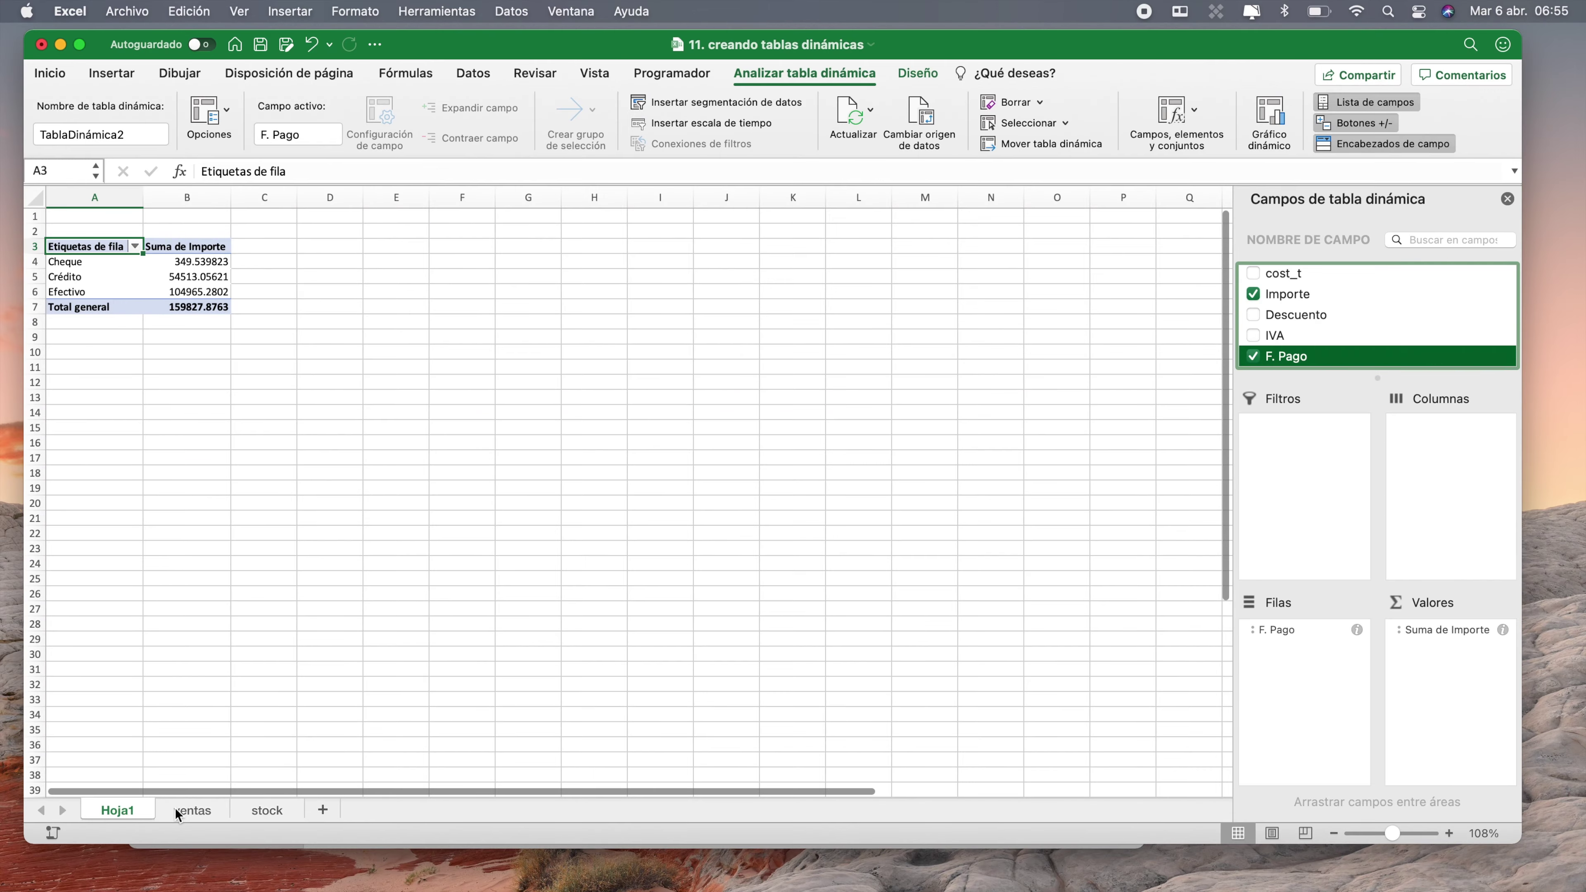
click(176, 811)
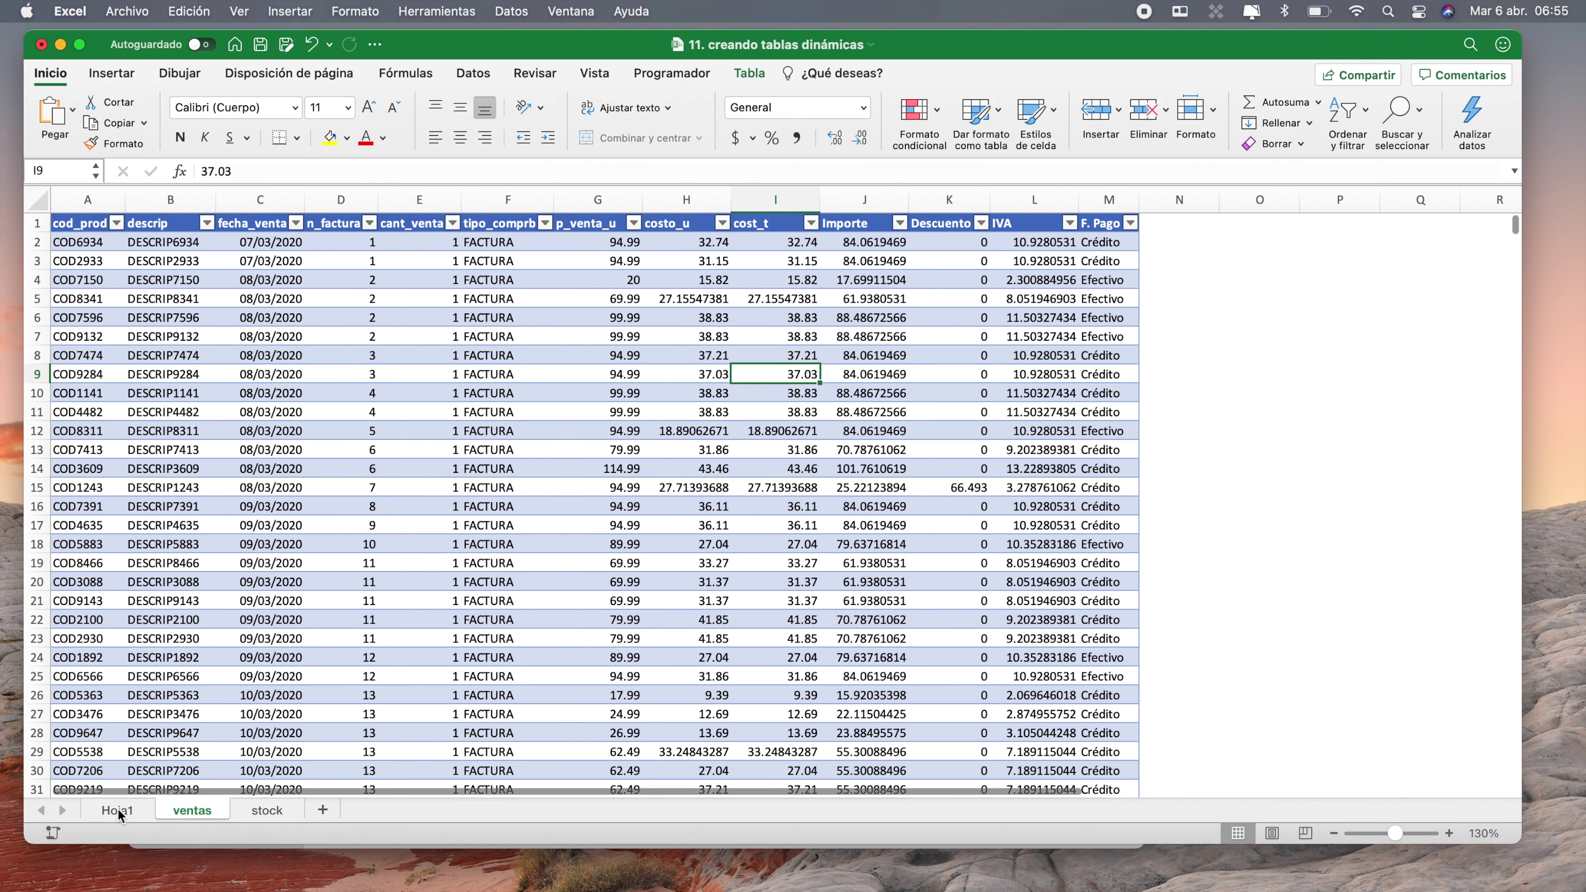
click(118, 810)
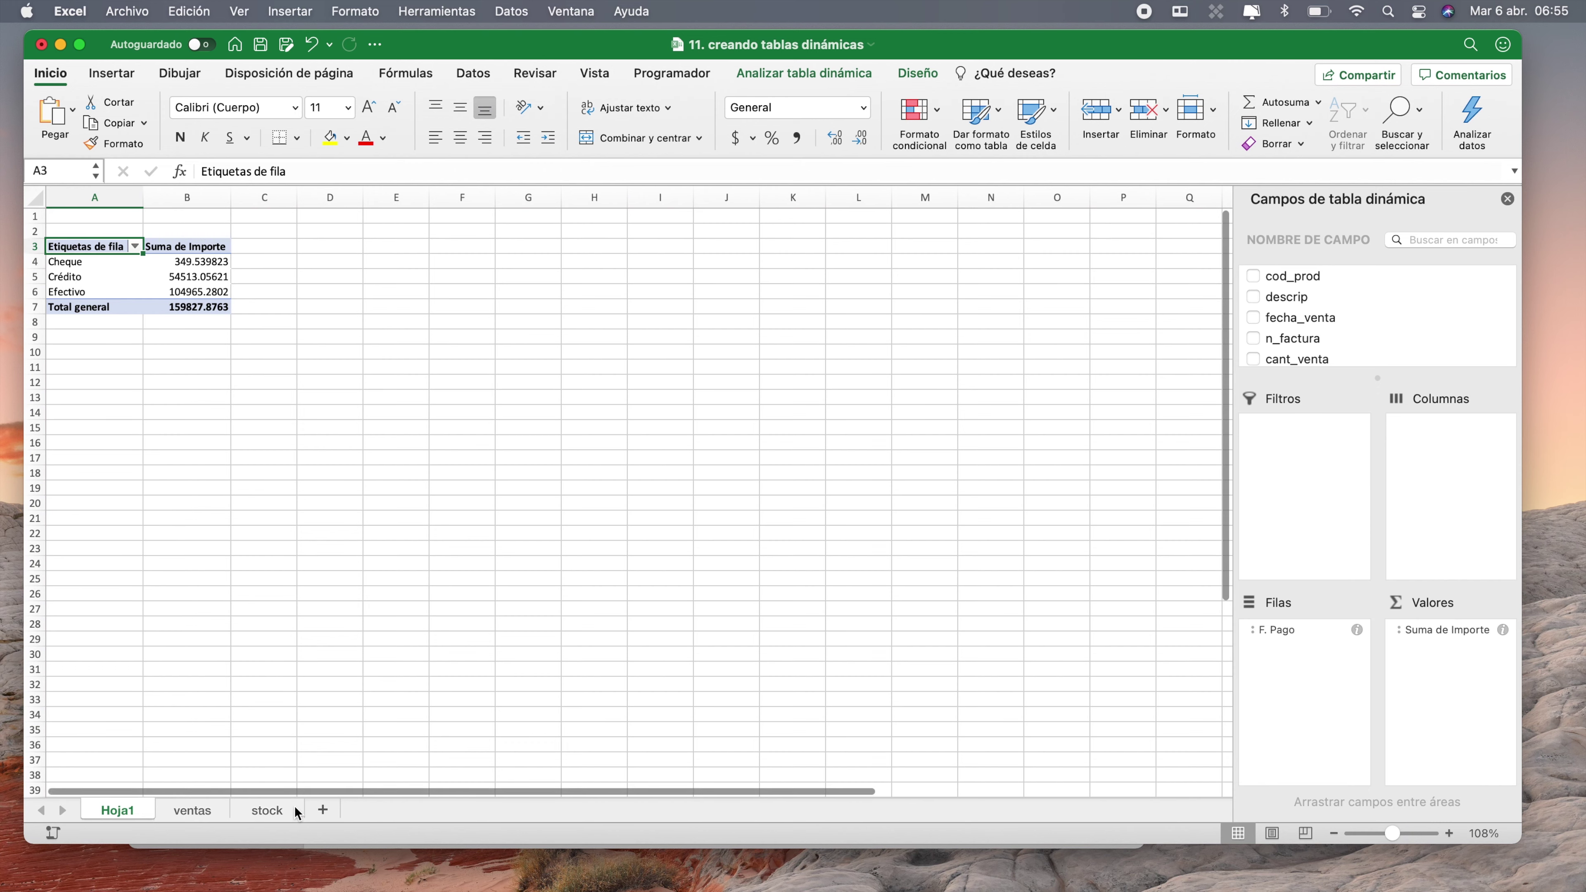
click(325, 809)
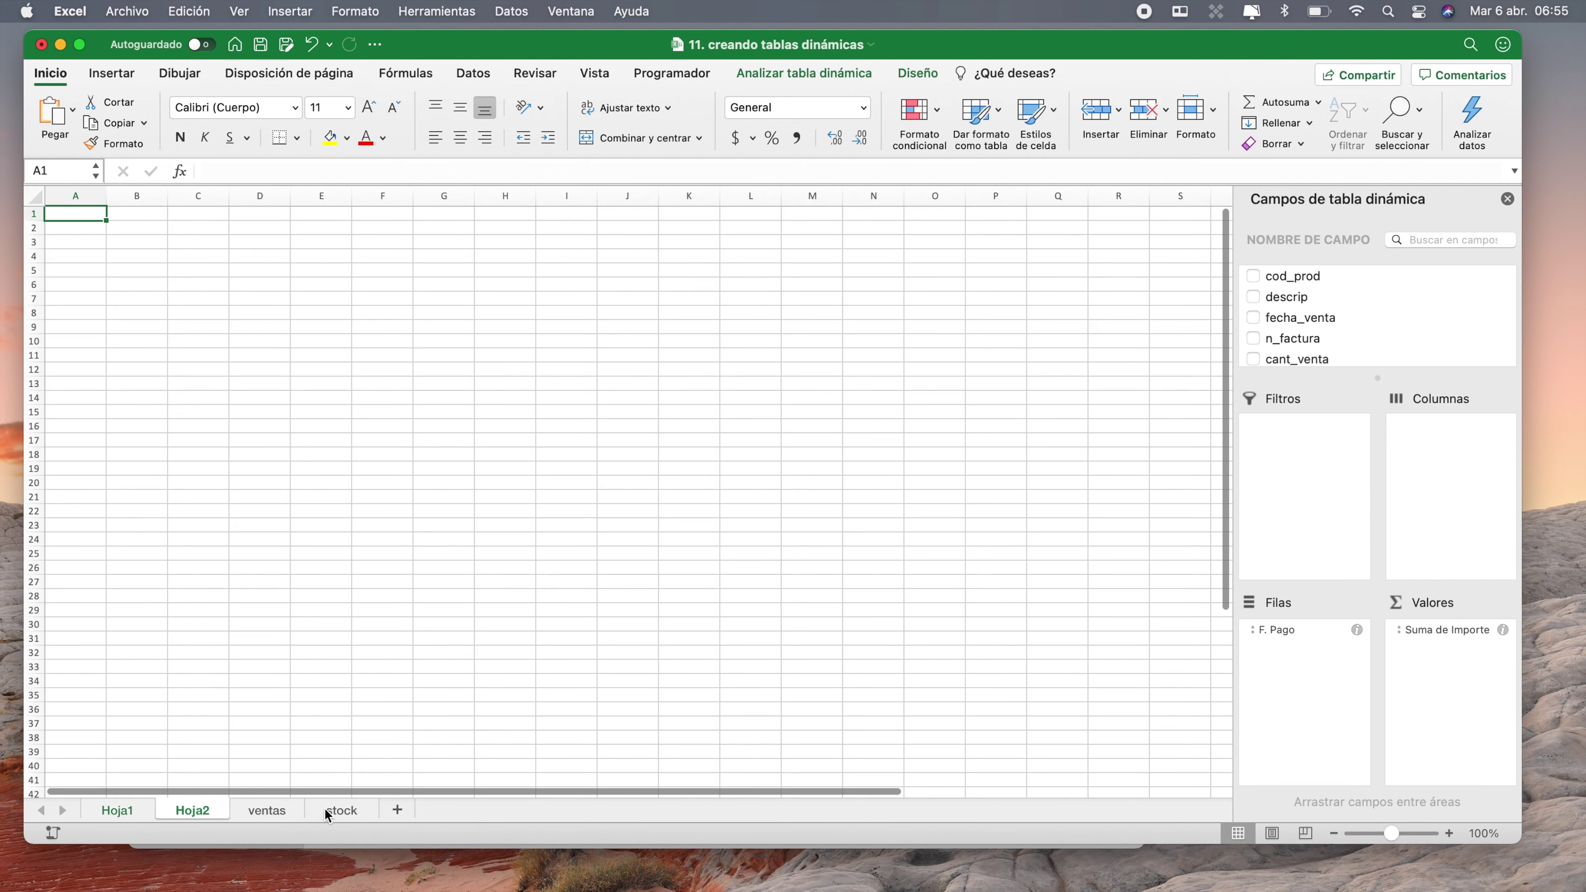
- Rename the new sheet to TD
double_click(210, 806)
text(TD)
key(Return)
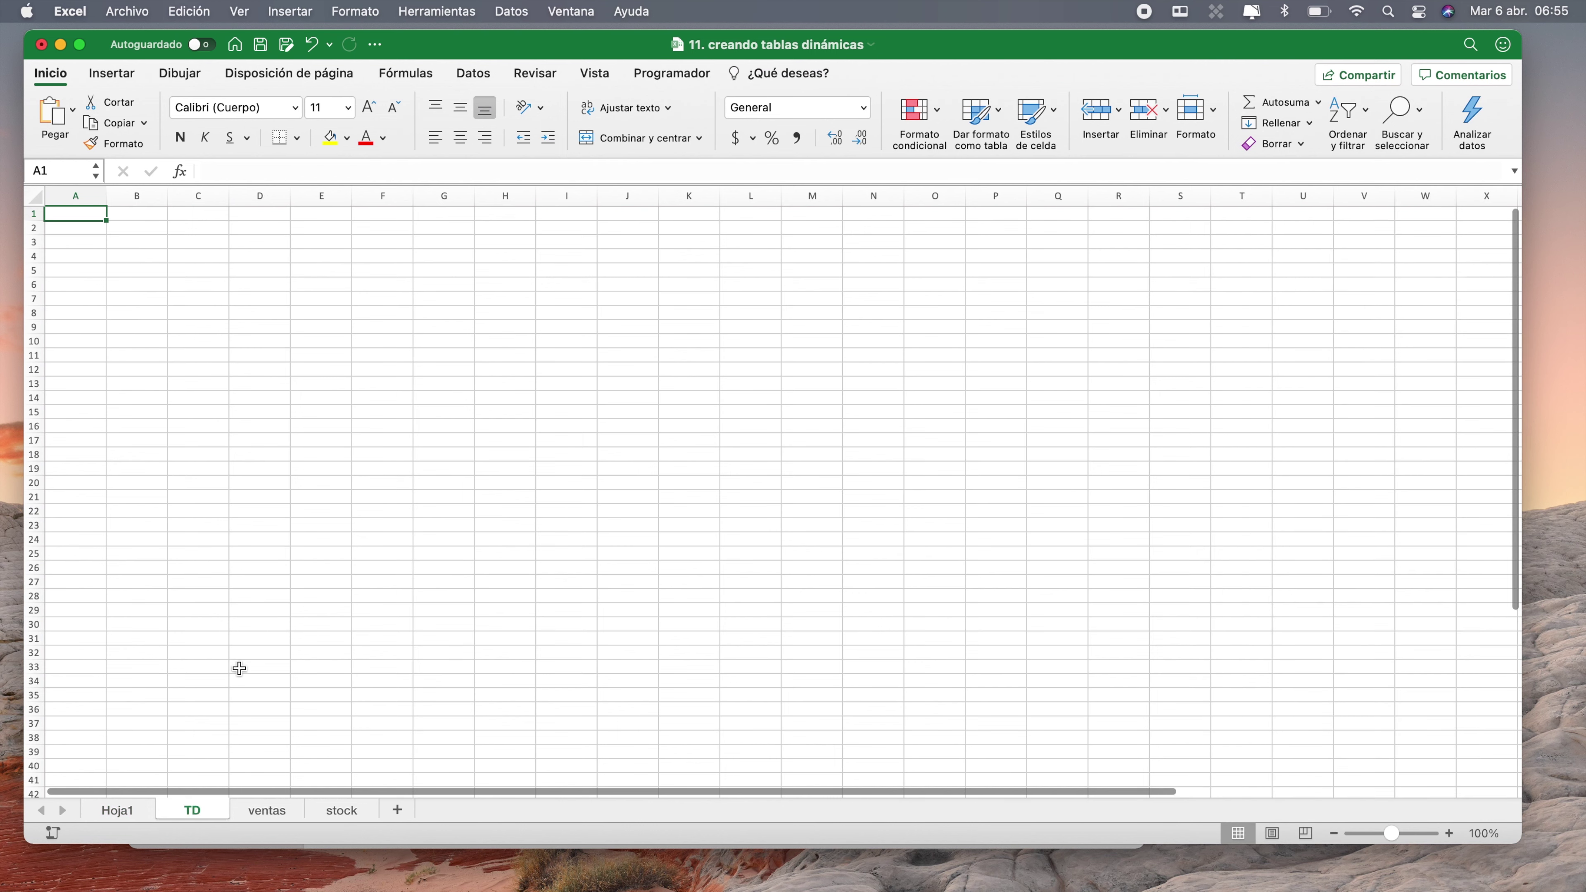
- Select cell A5 on TD and start inserting a pivot table there
click(59, 270)
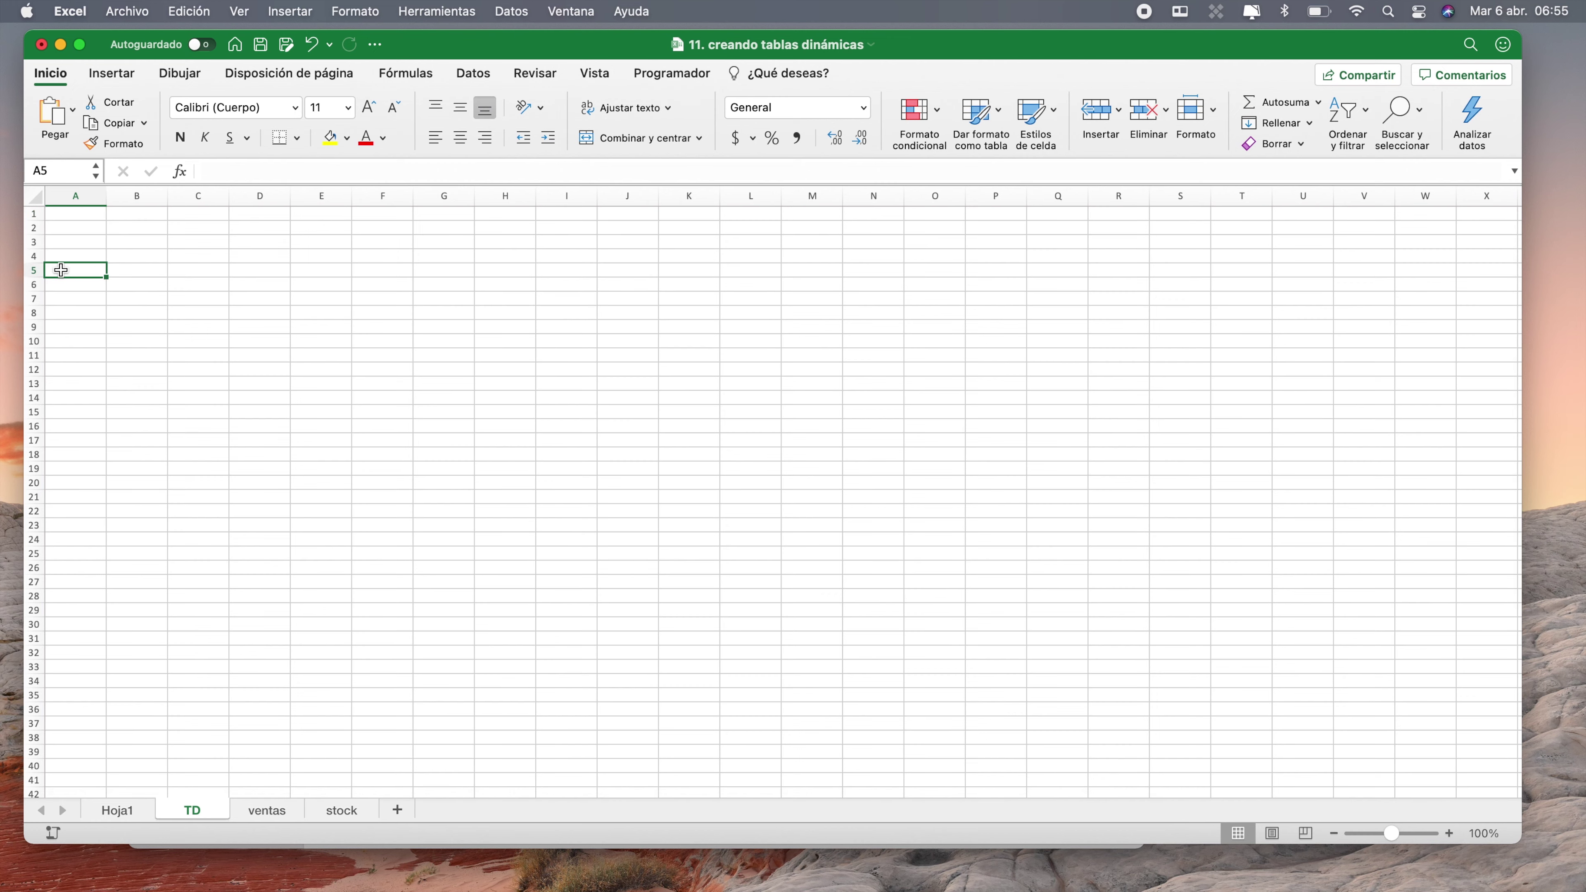
scroll(83, 290, up, 3)
scroll(84, 291, up, 3)
scroll(78, 291, up, 3)
scroll(78, 290, up, 1)
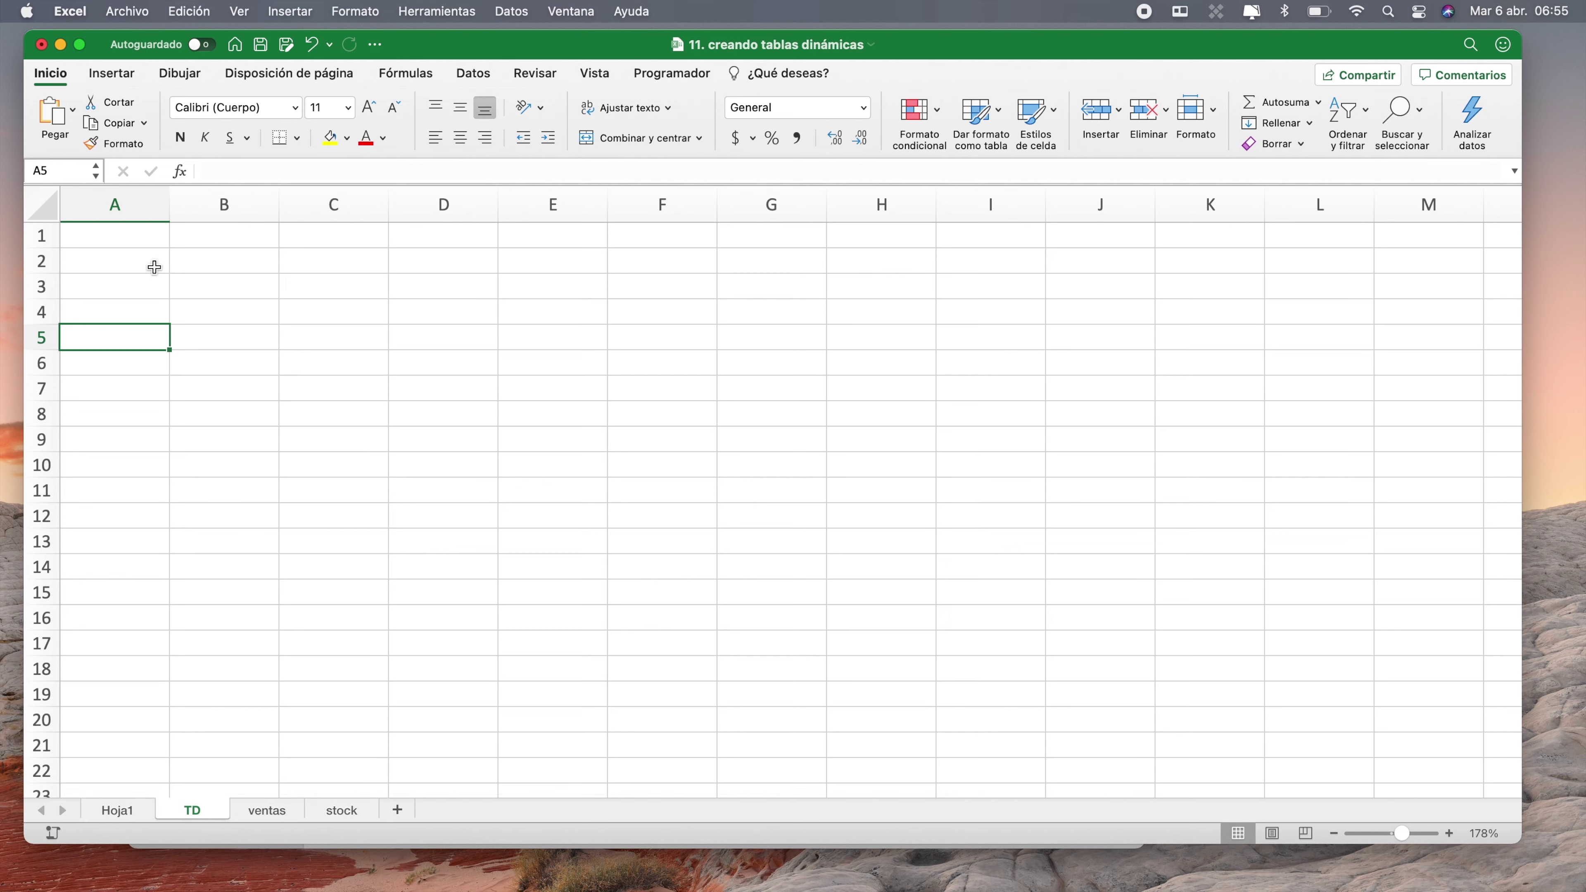
click(128, 84)
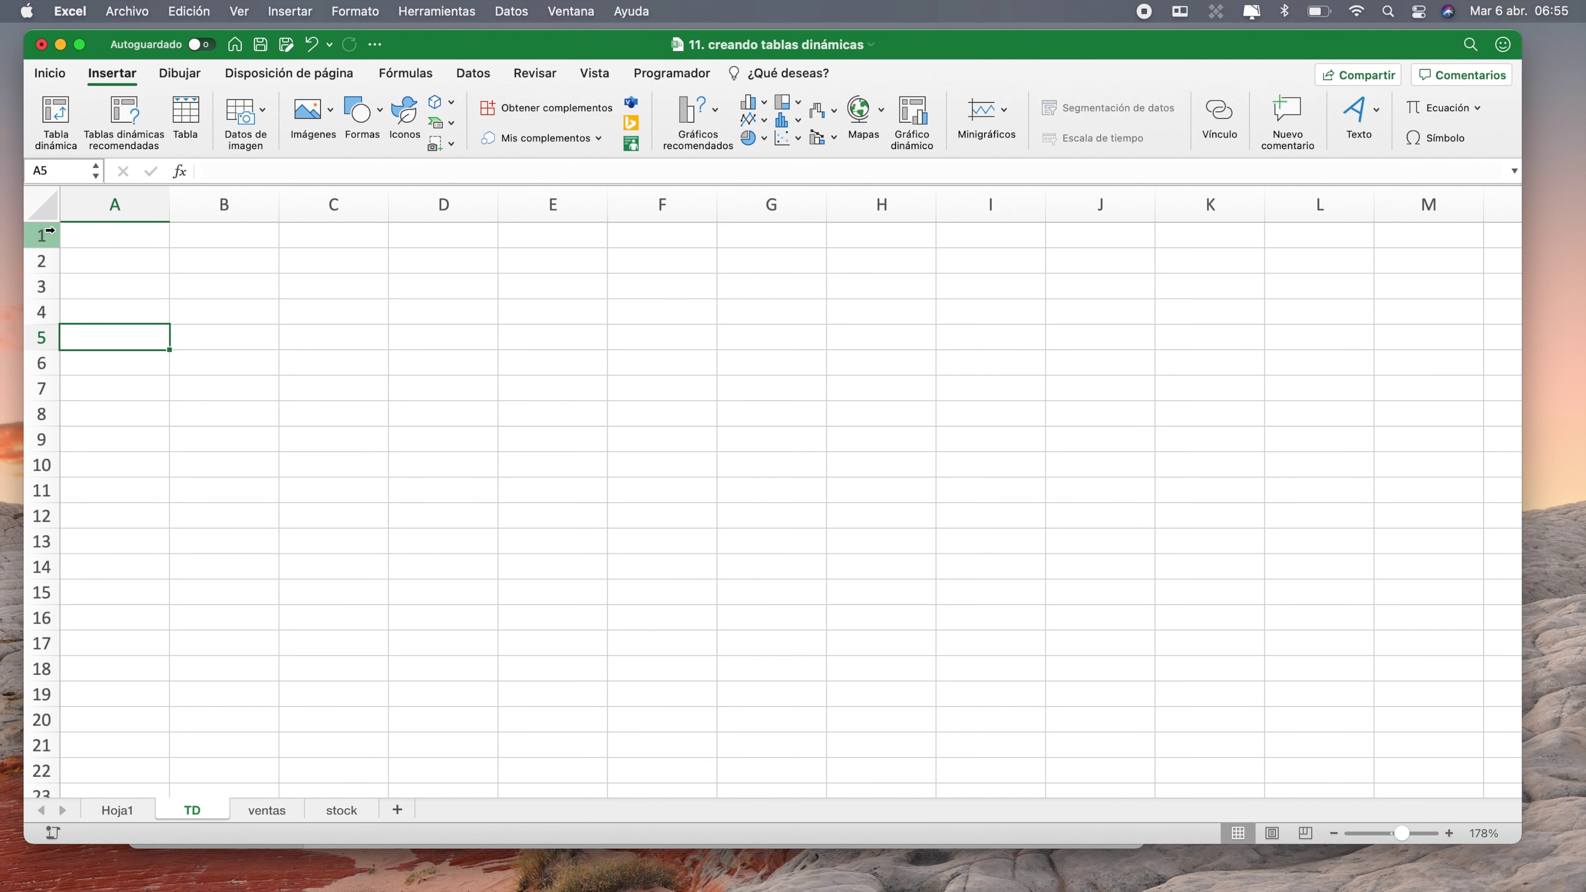
click(60, 125)
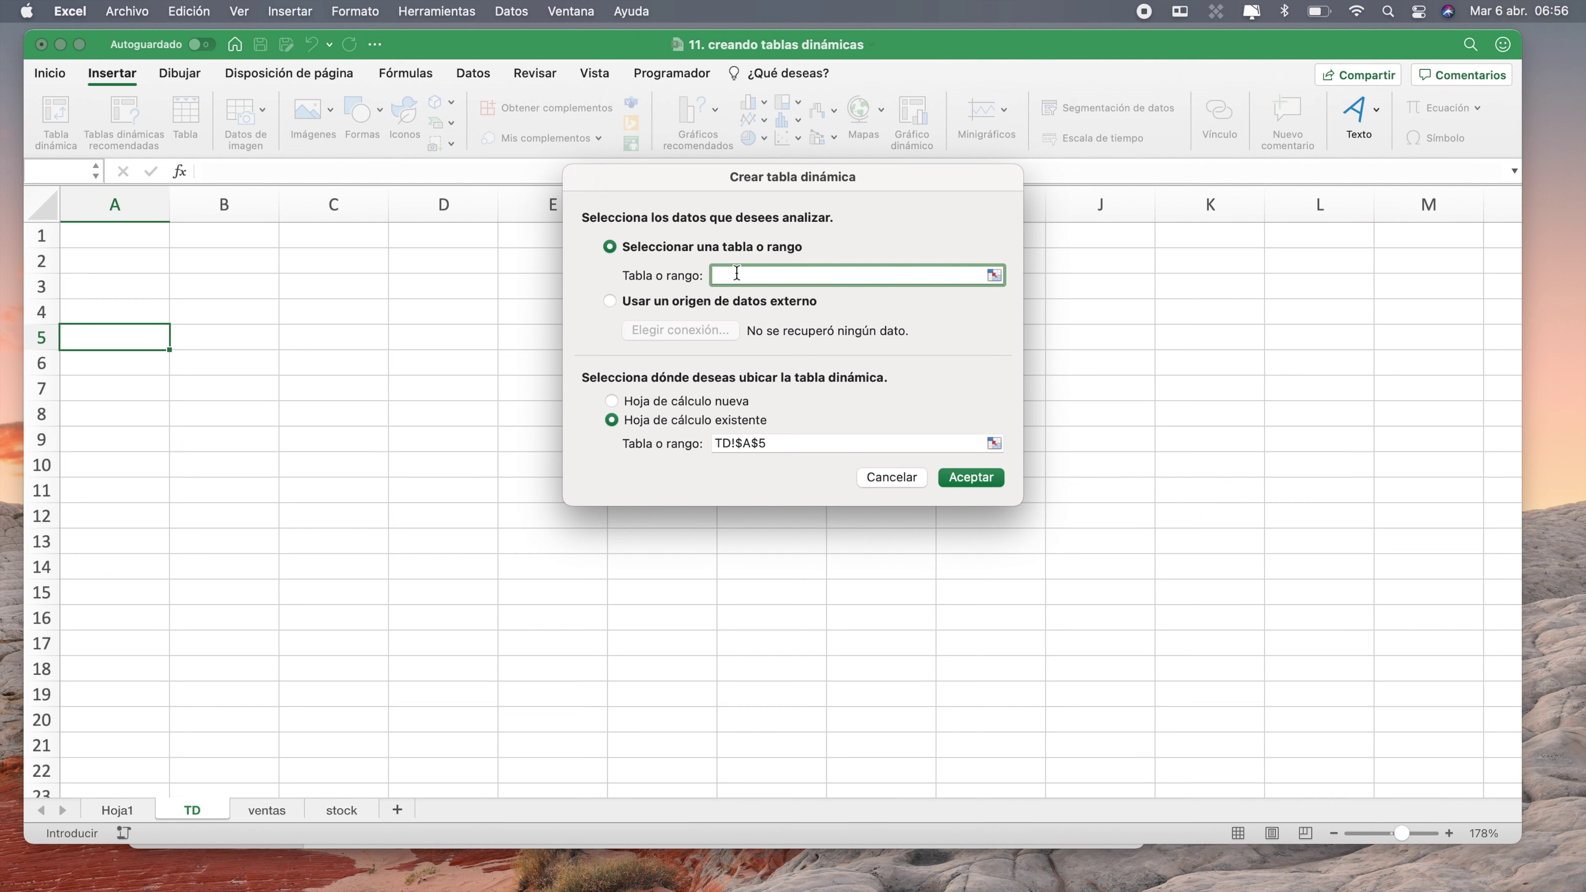
- Create the pivot table TablaDinámica3 from tbl_ventas at TD!$A$5
text(tbl_ventas)
click(972, 483)
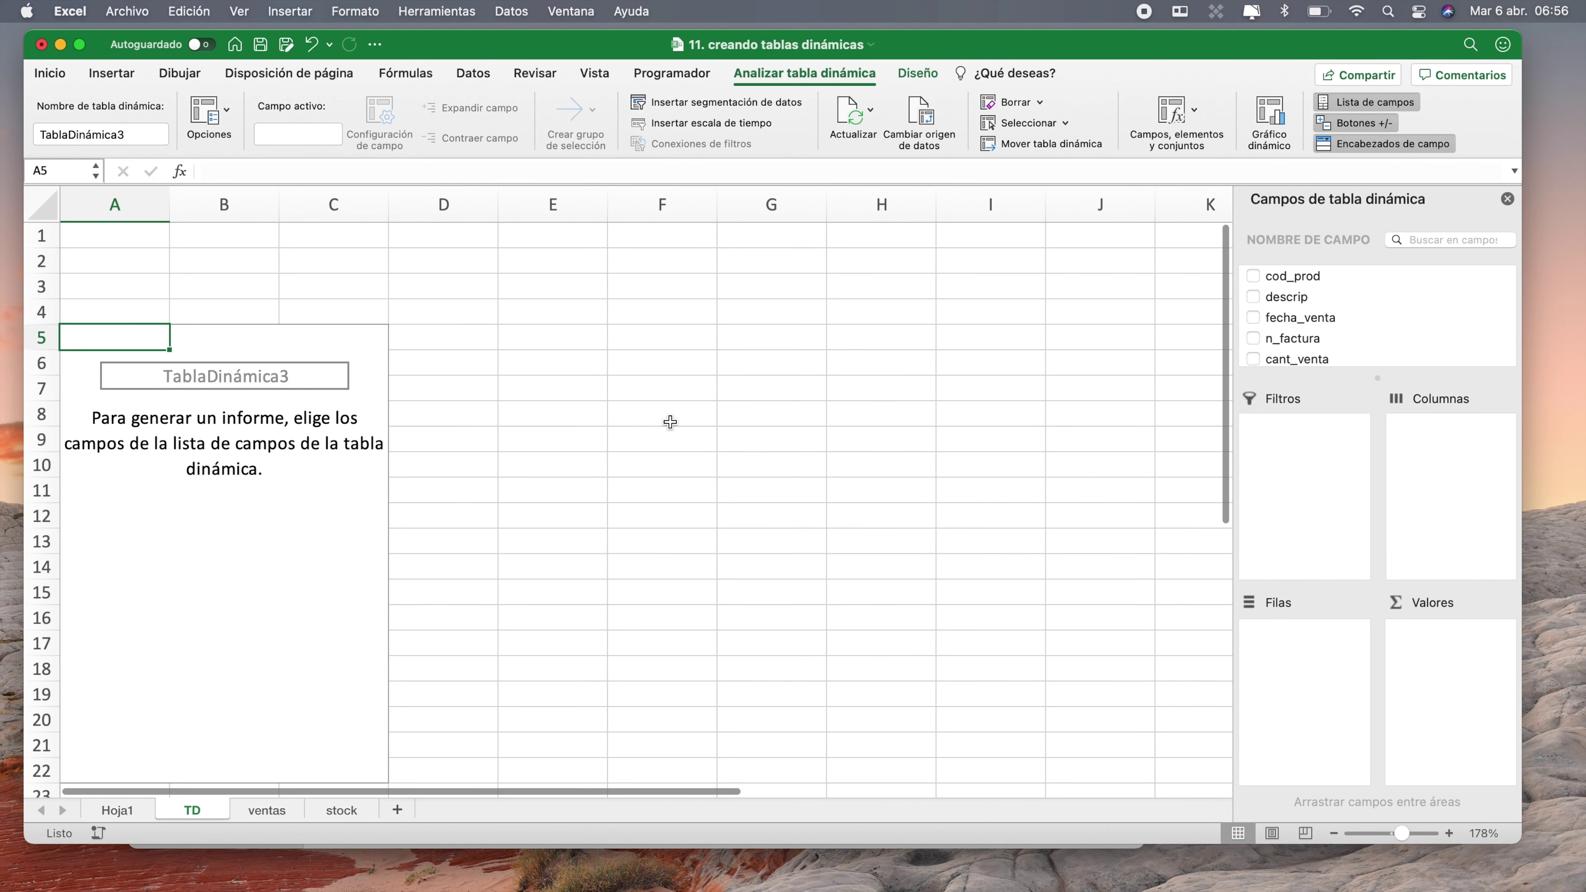
scroll(666, 429, down, 3)
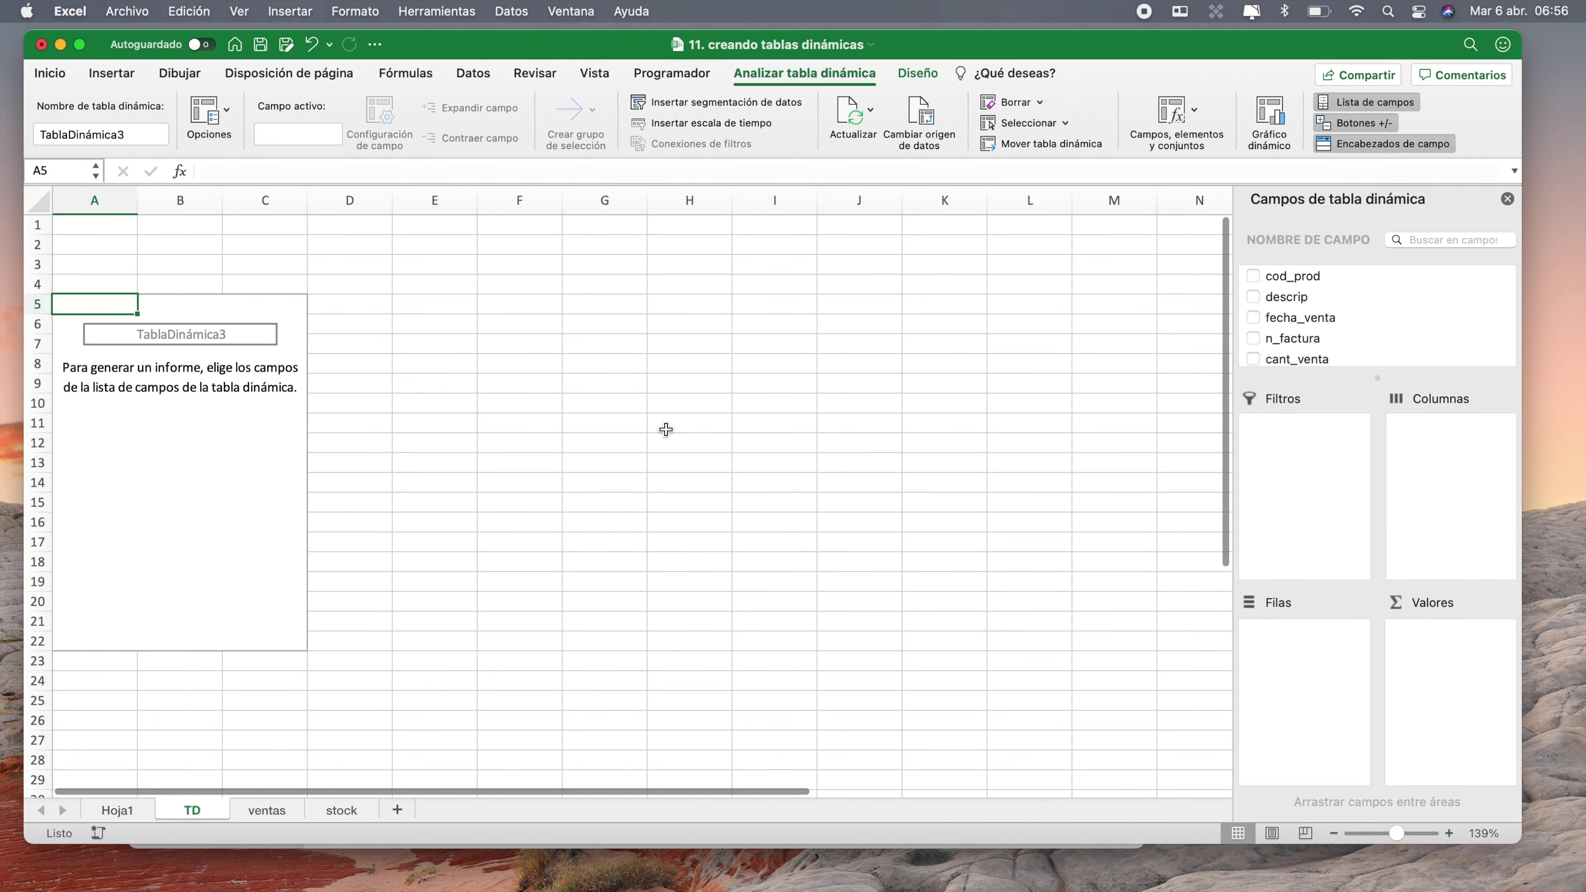
scroll(825, 514, down, 2)
scroll(846, 460, down, 2)
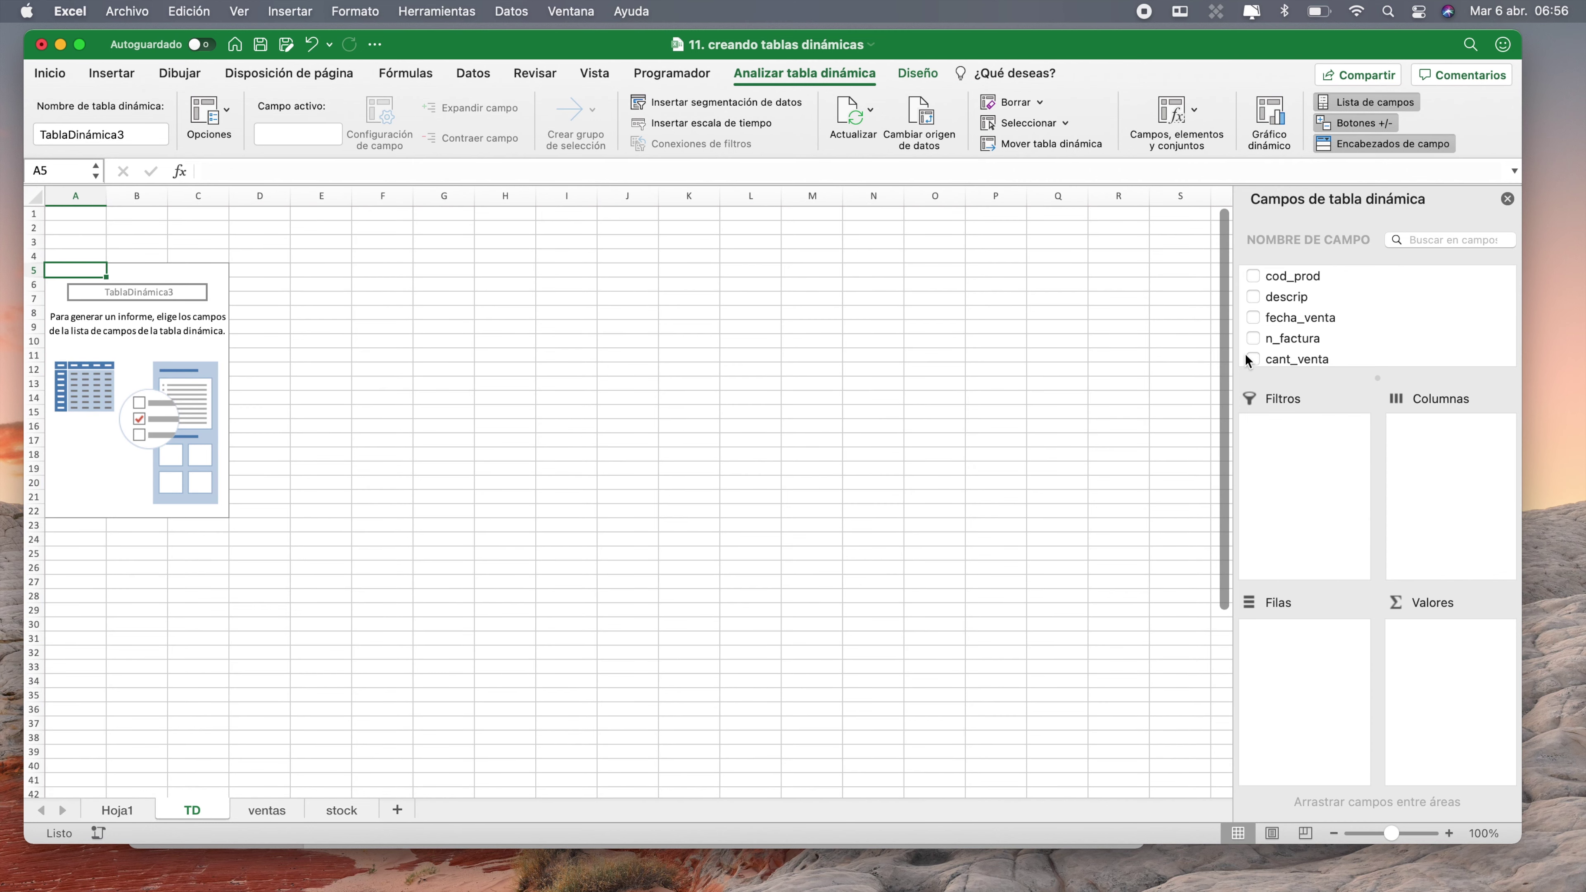
- Add fecha_venta to the rows and sum Importe in values, giving monthly totals ene–dic
click(1286, 318)
drag(1286, 318, 1304, 653)
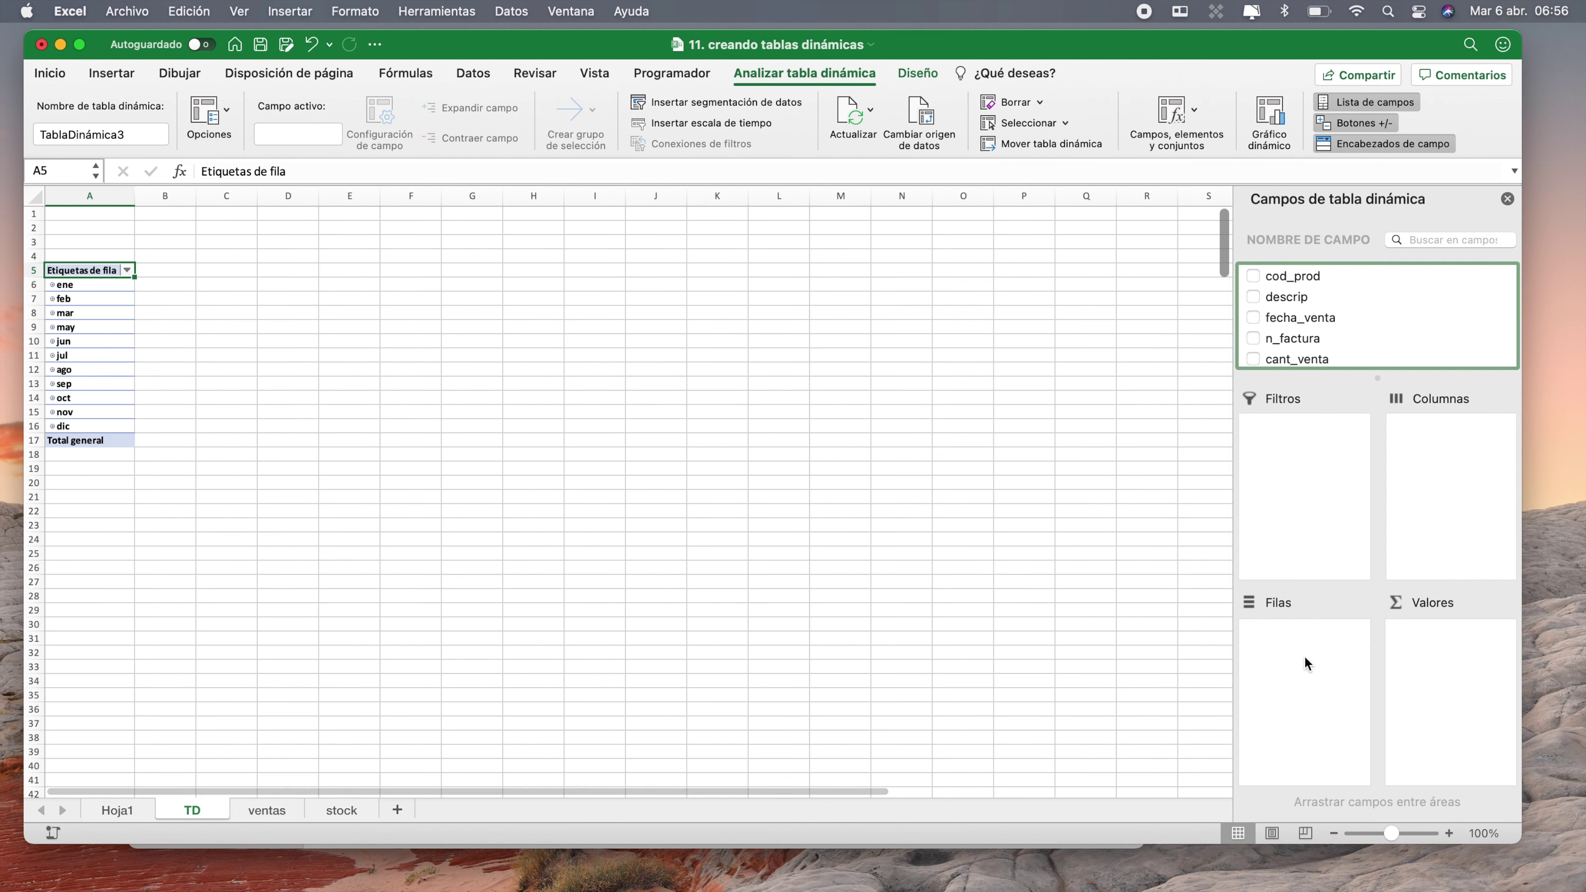
scroll(1448, 338, down, 5)
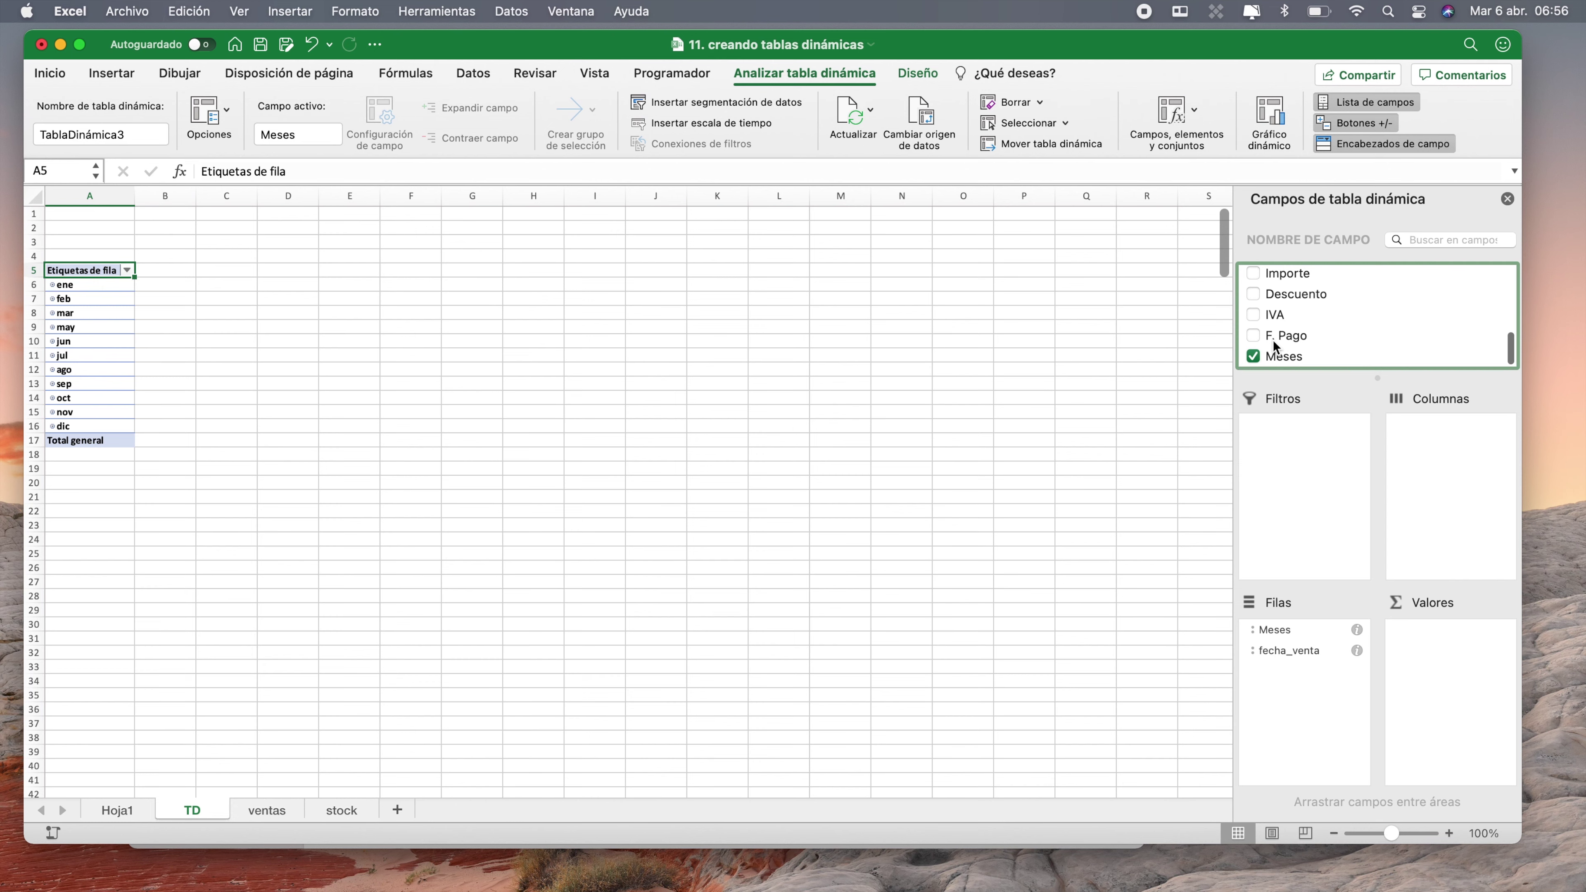
right_click(1273, 340)
click(1283, 326)
drag(1281, 273, 1458, 662)
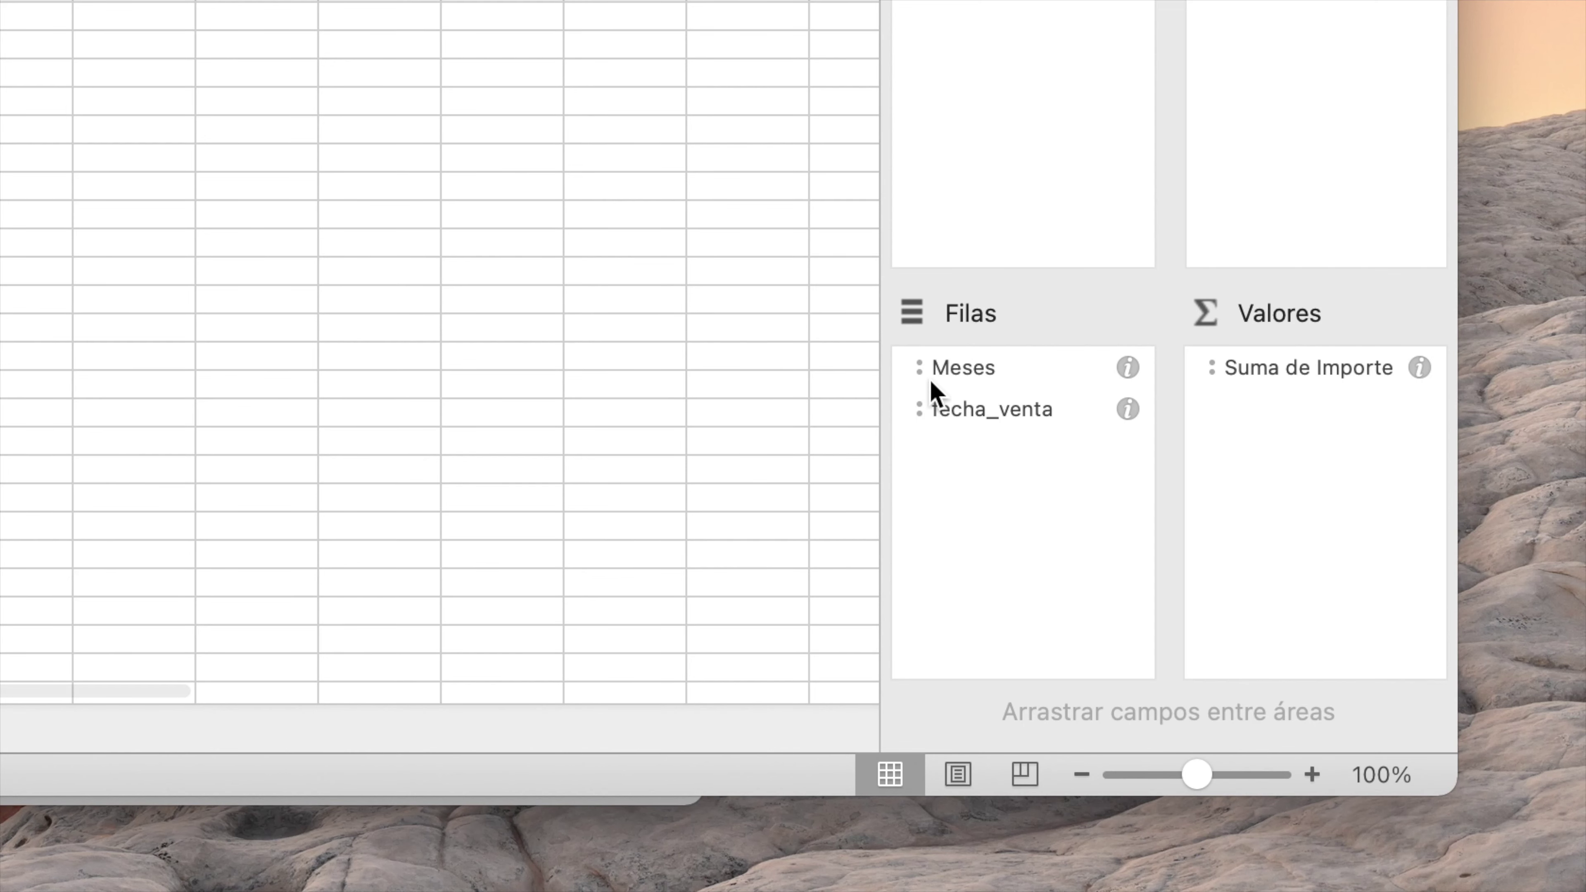
drag(961, 375, 932, 416)
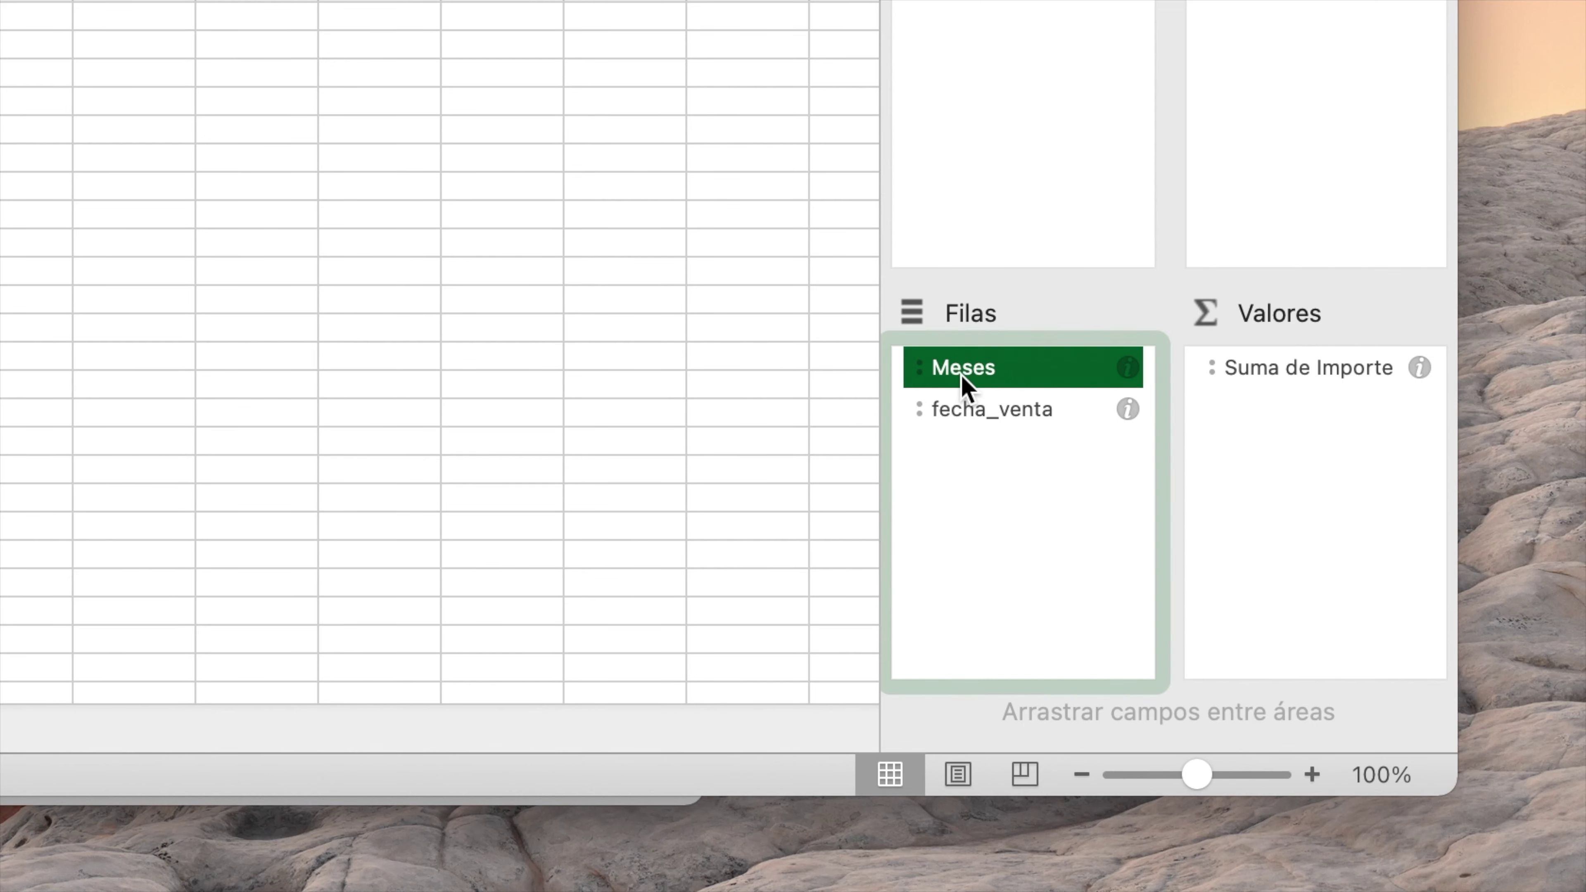
click(955, 413)
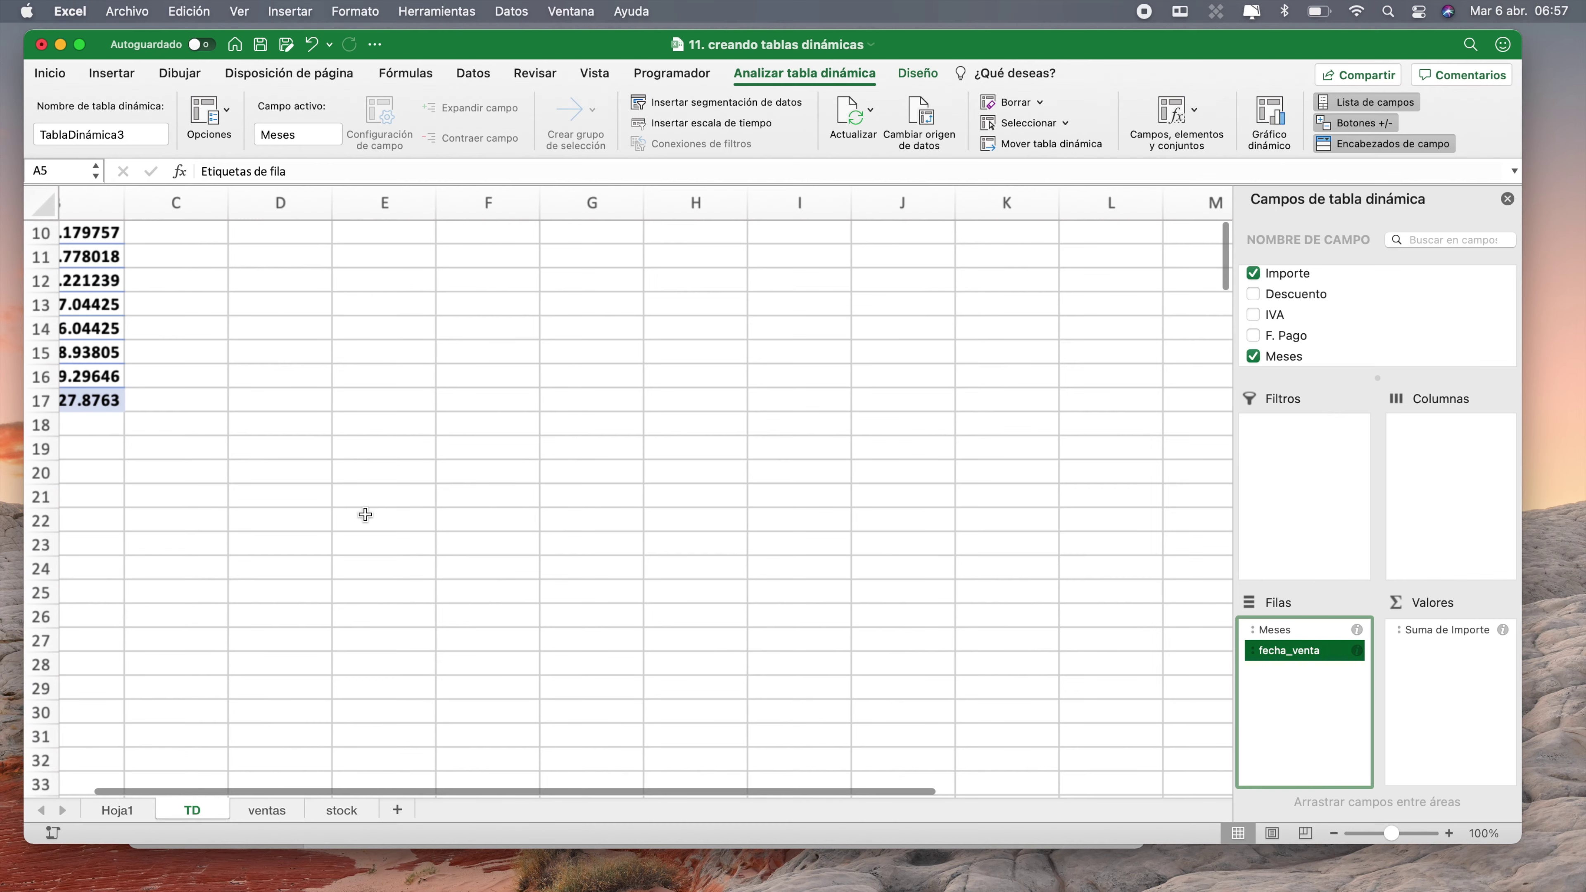
scroll(362, 516, up, 5)
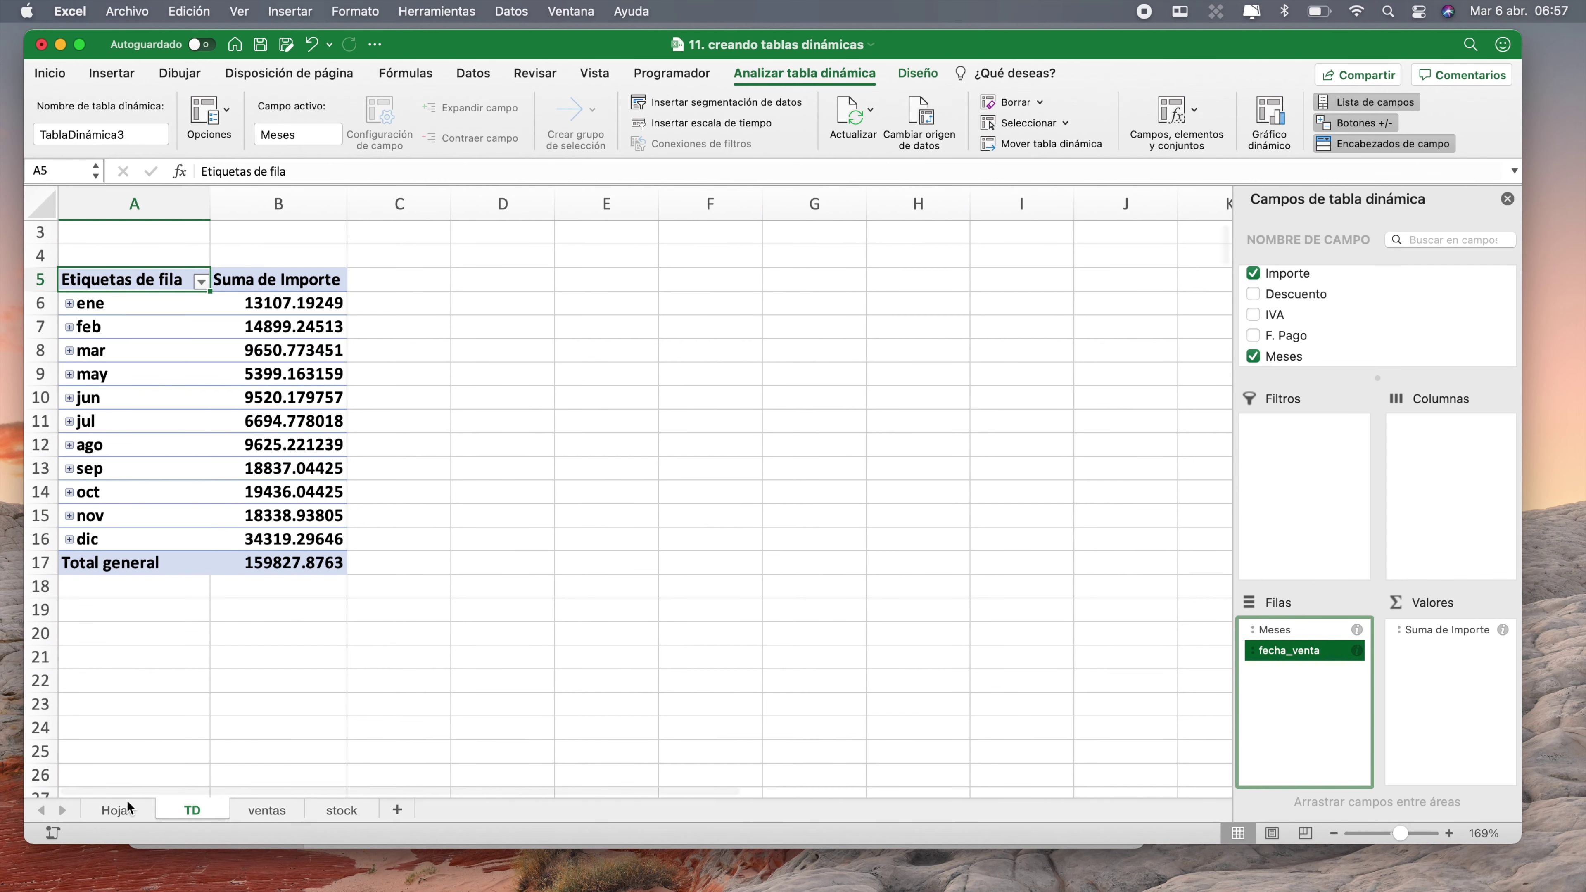
click(263, 810)
click(280, 550)
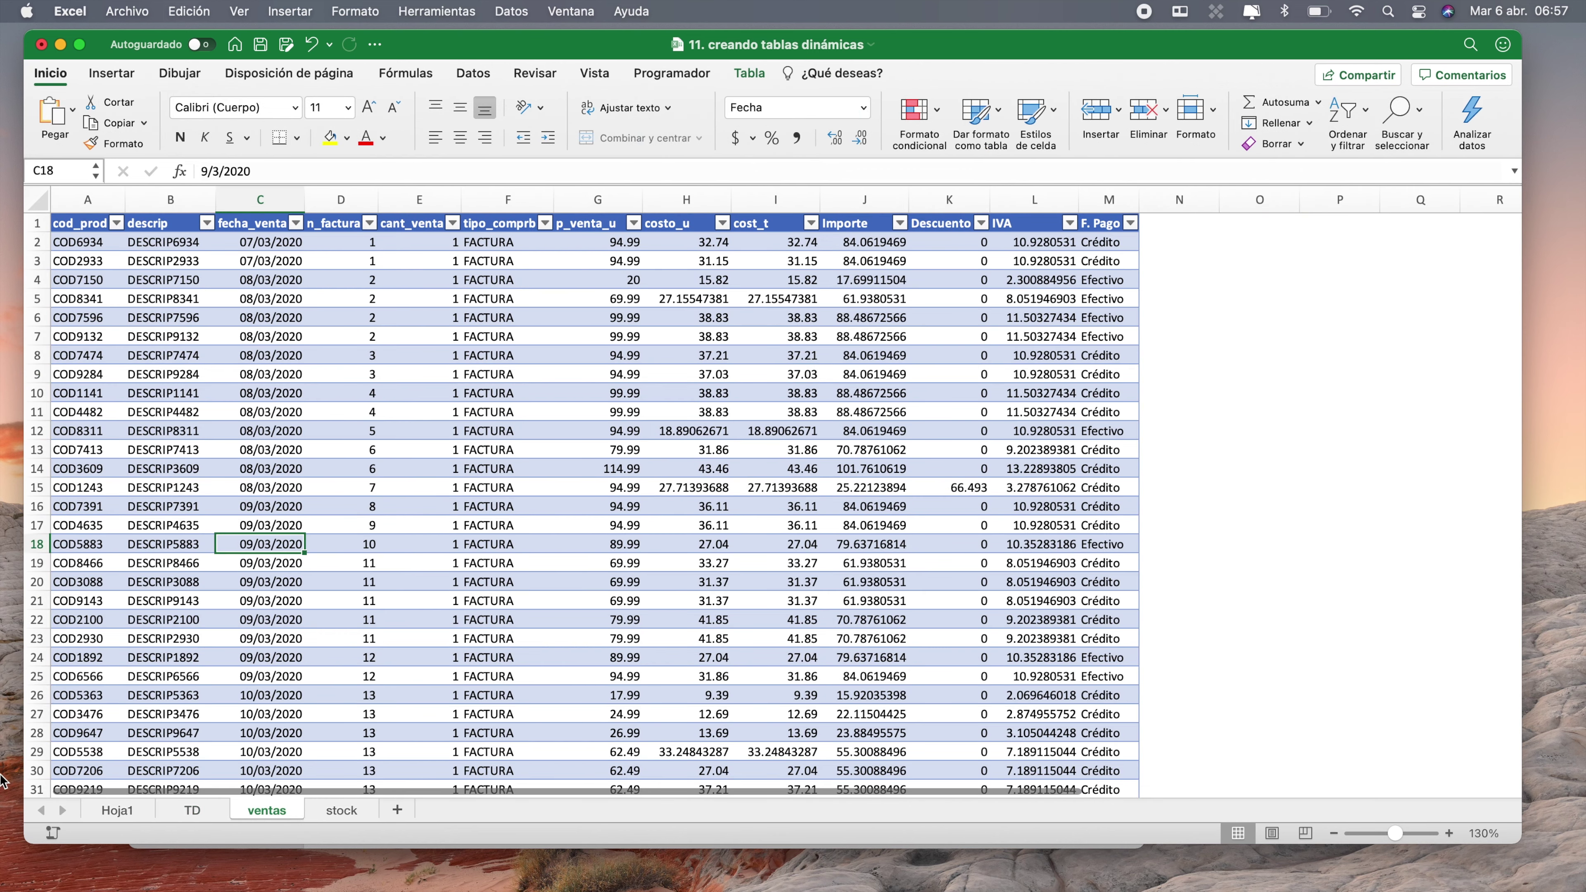
click(178, 811)
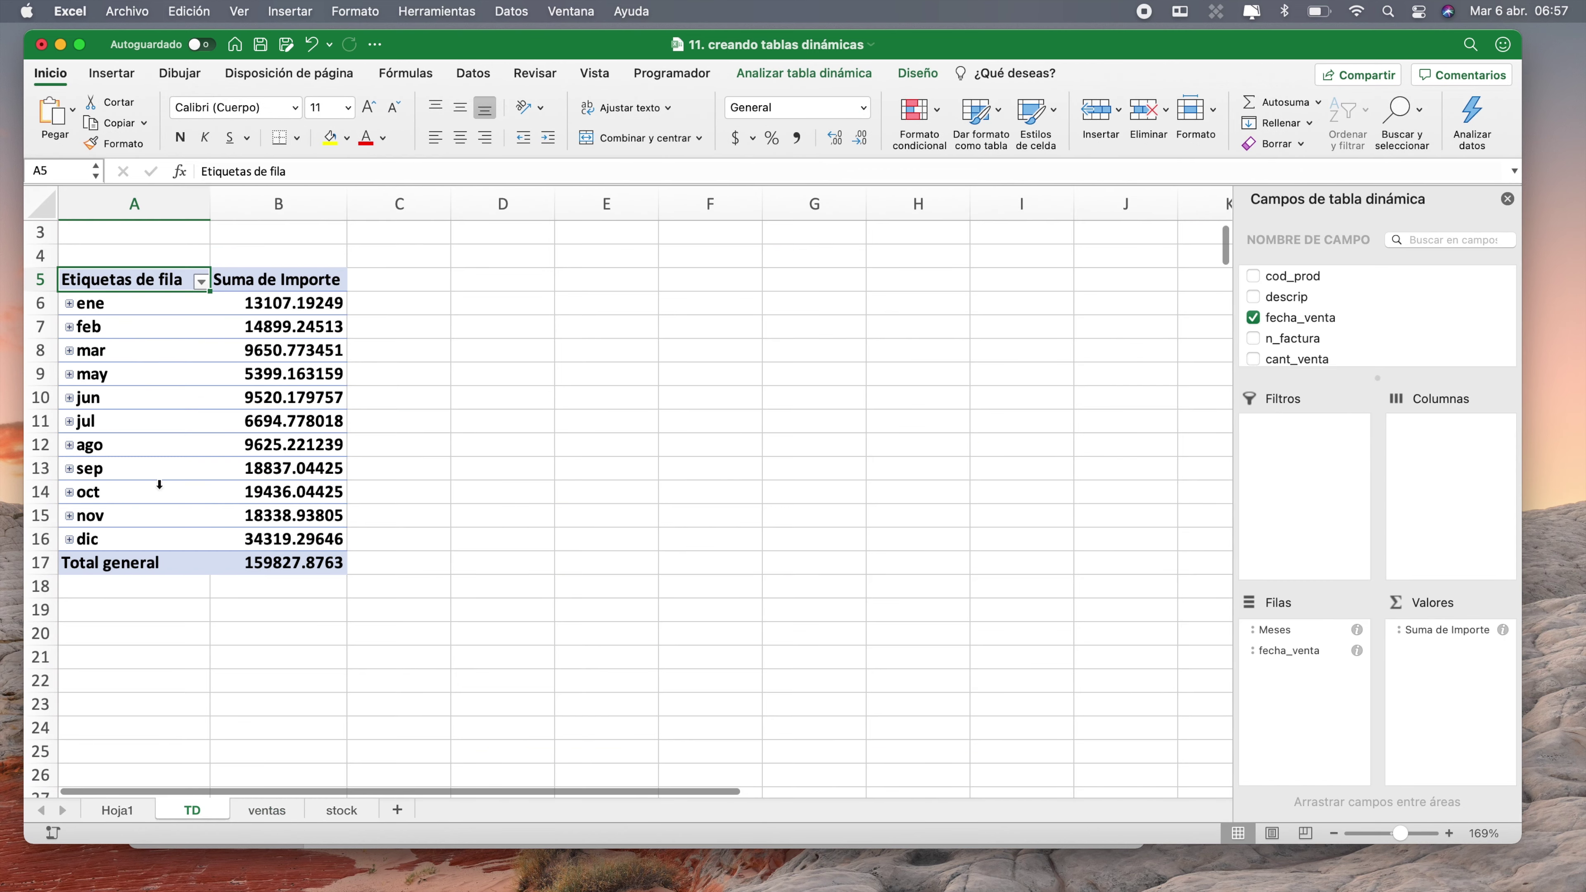
click(131, 342)
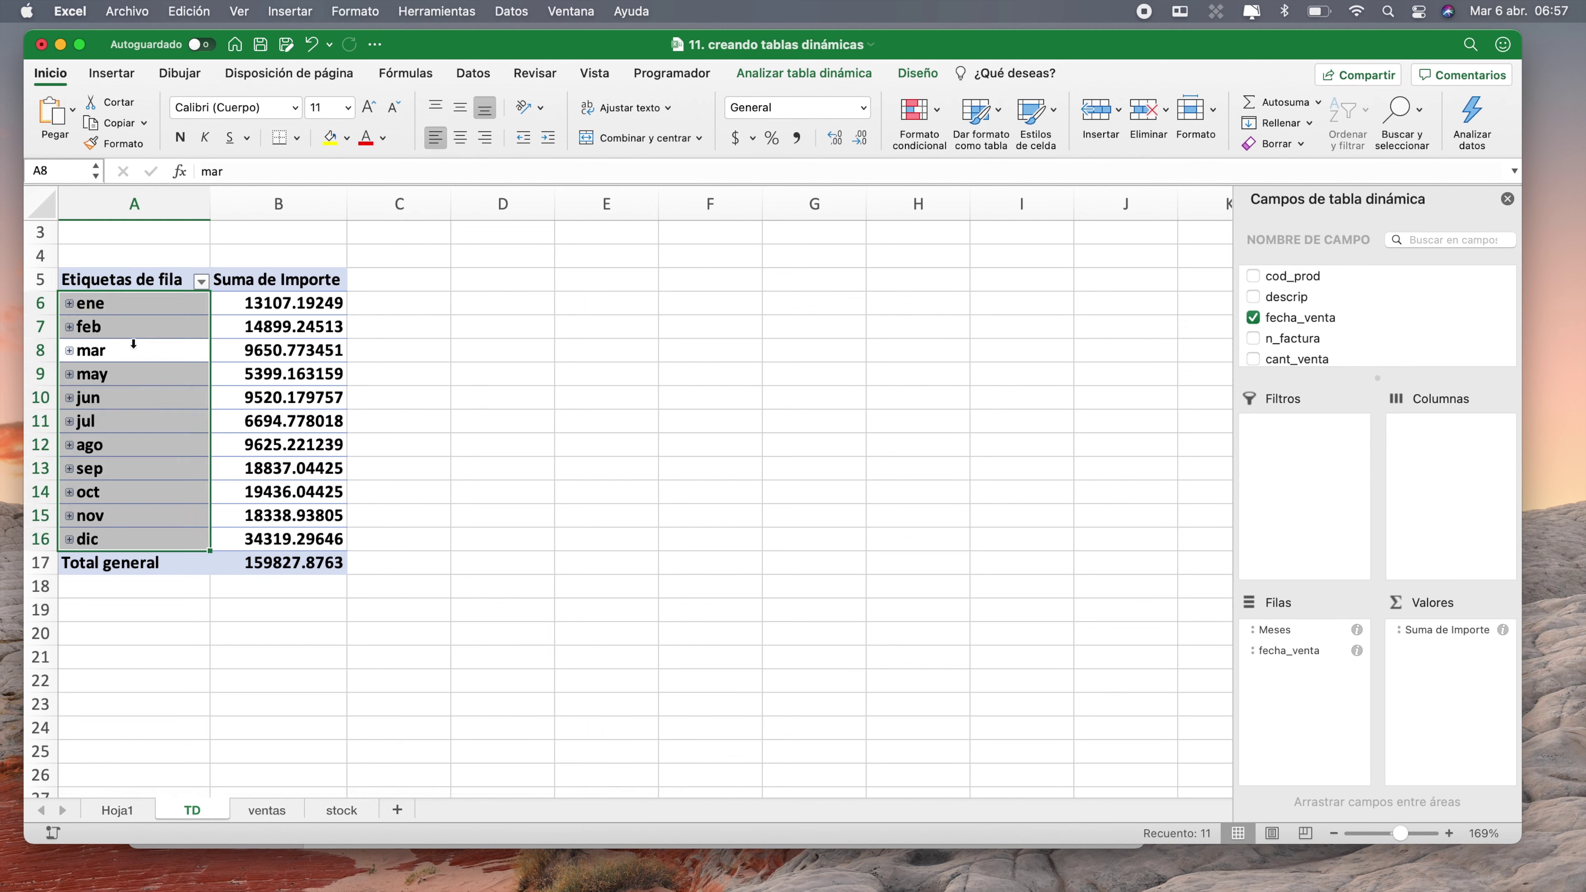
click(136, 324)
click(276, 337)
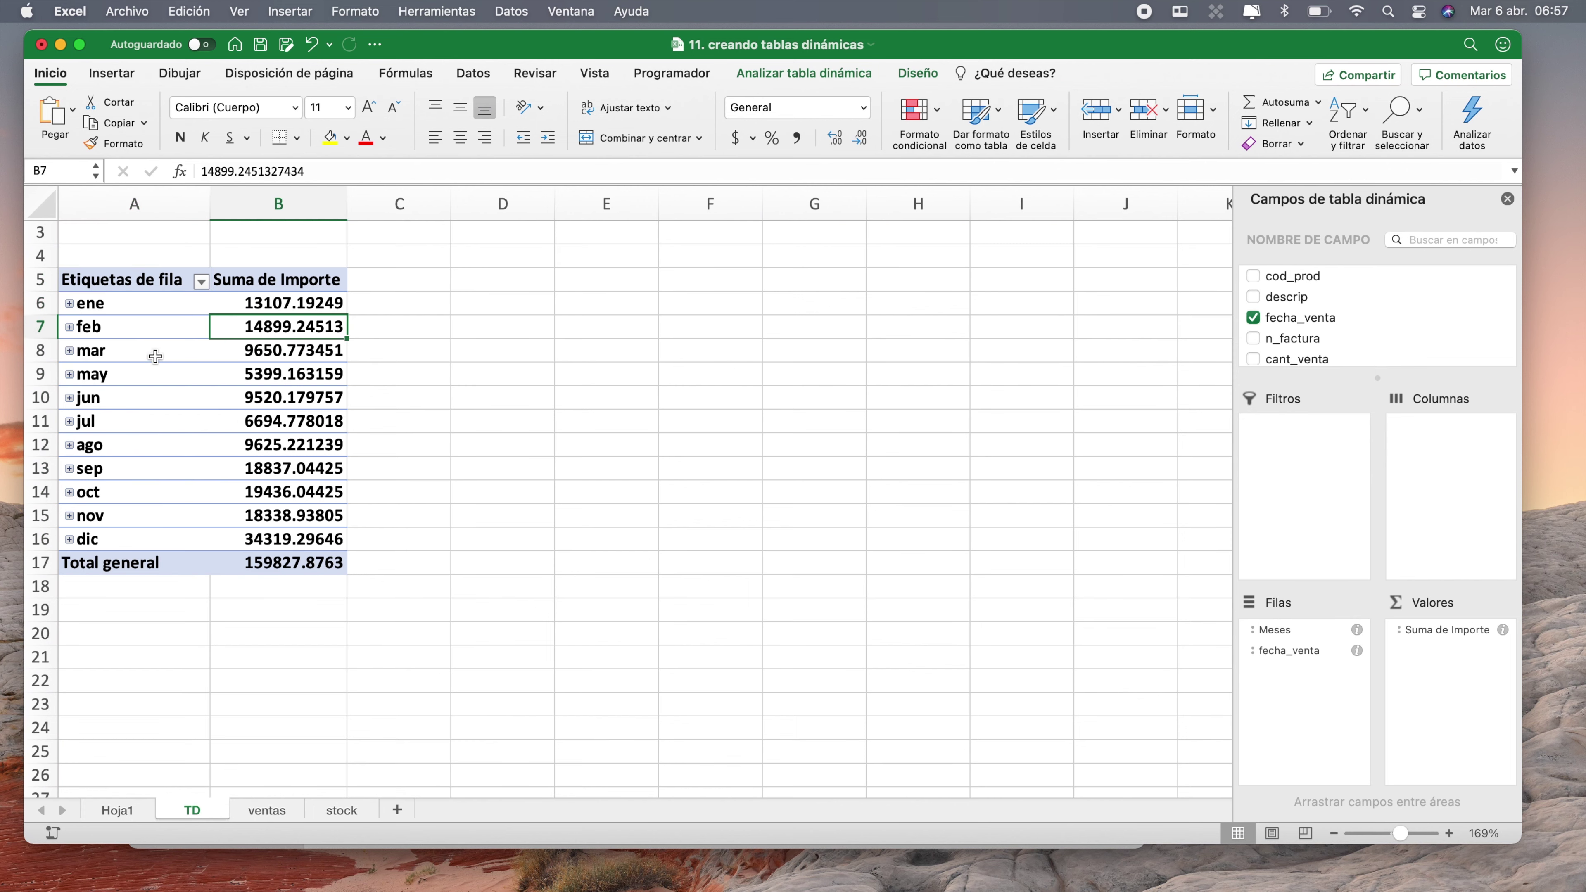
click(151, 345)
click(128, 356)
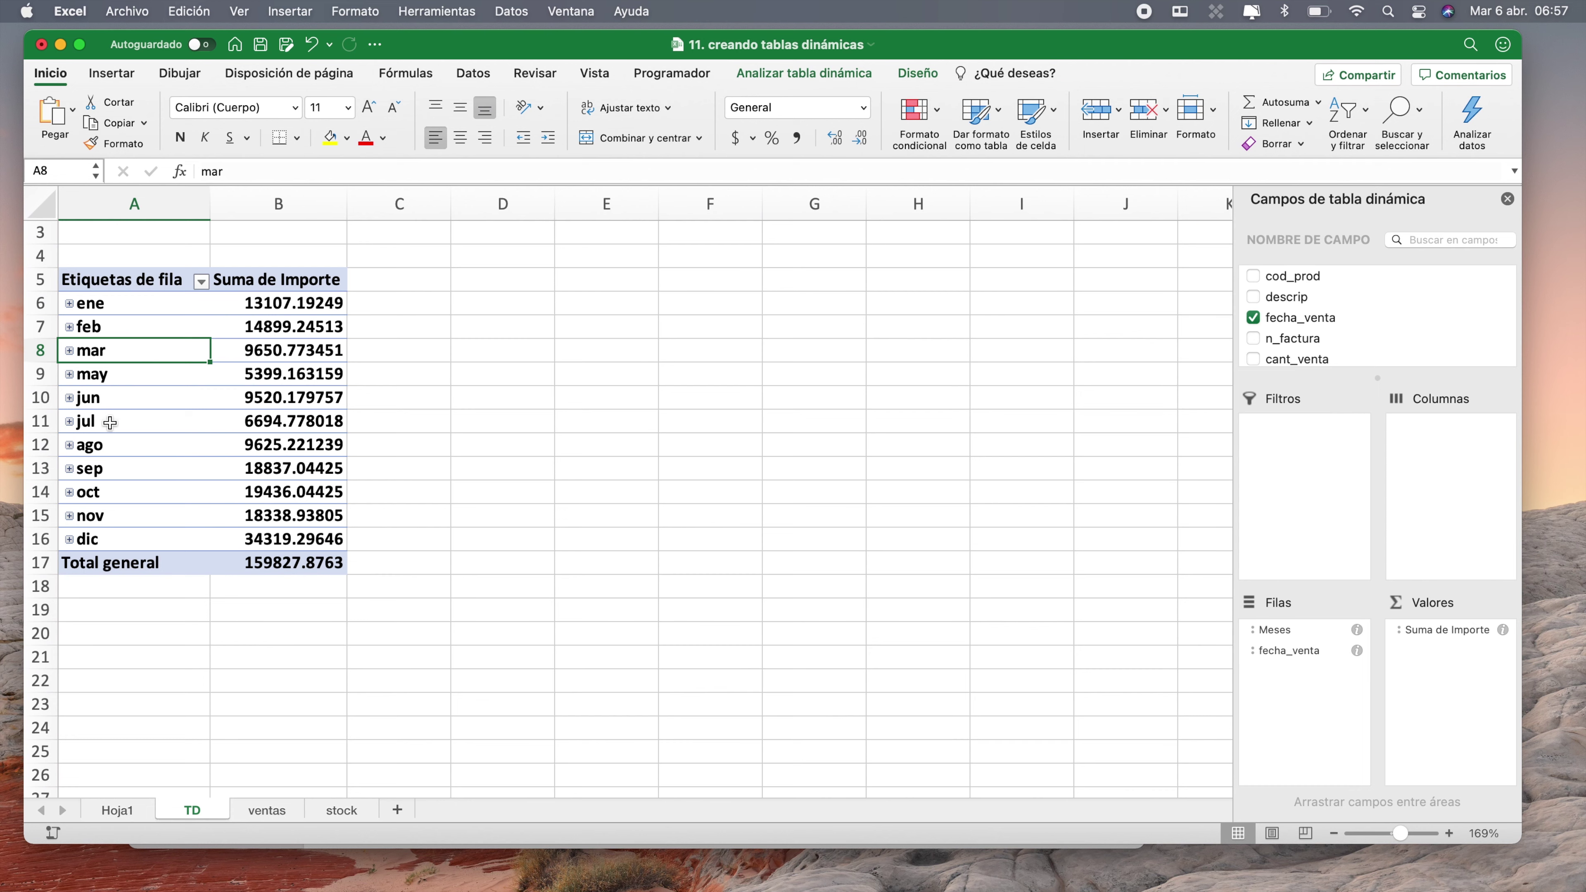
- Regroup the sale dates by Días only, showing daily Importe sums from 2-ene
right_click(134, 357)
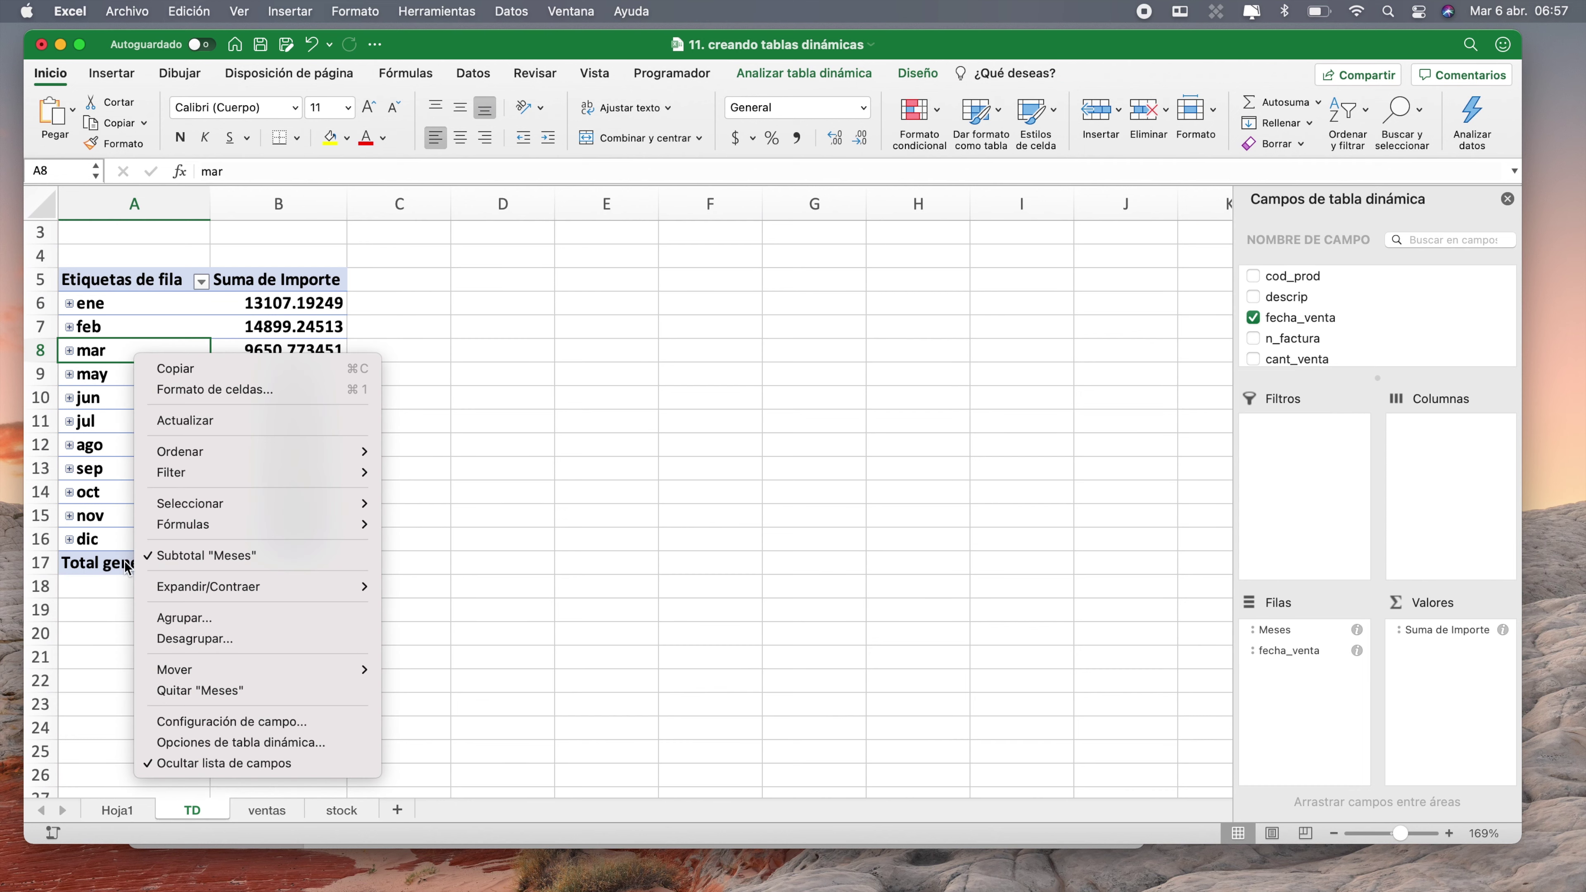
click(167, 619)
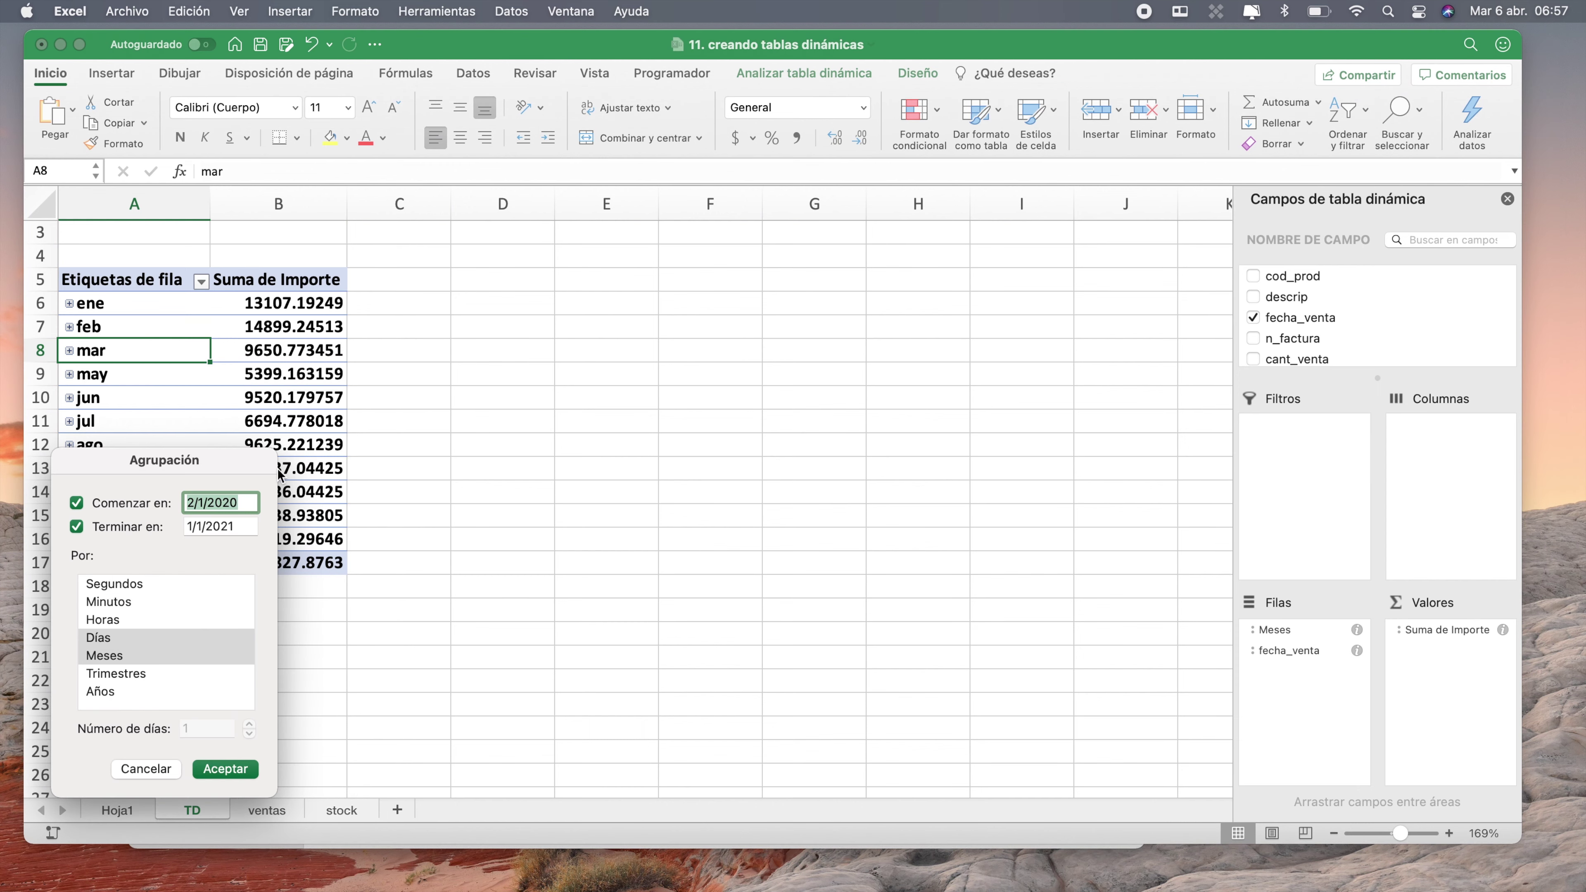
drag(181, 442, 462, 299)
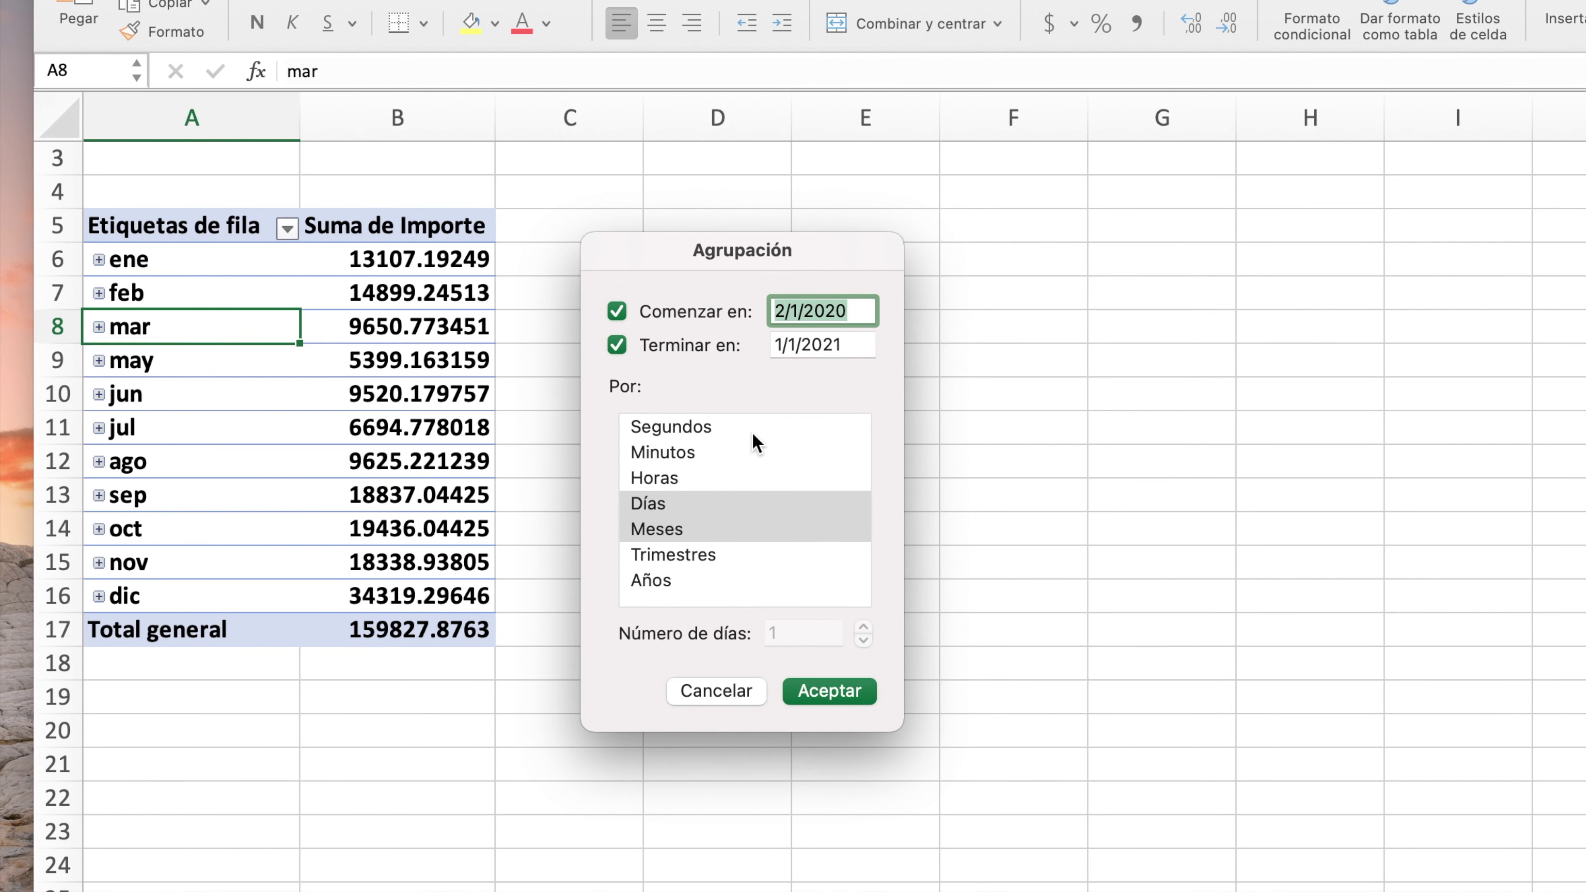
click(675, 530)
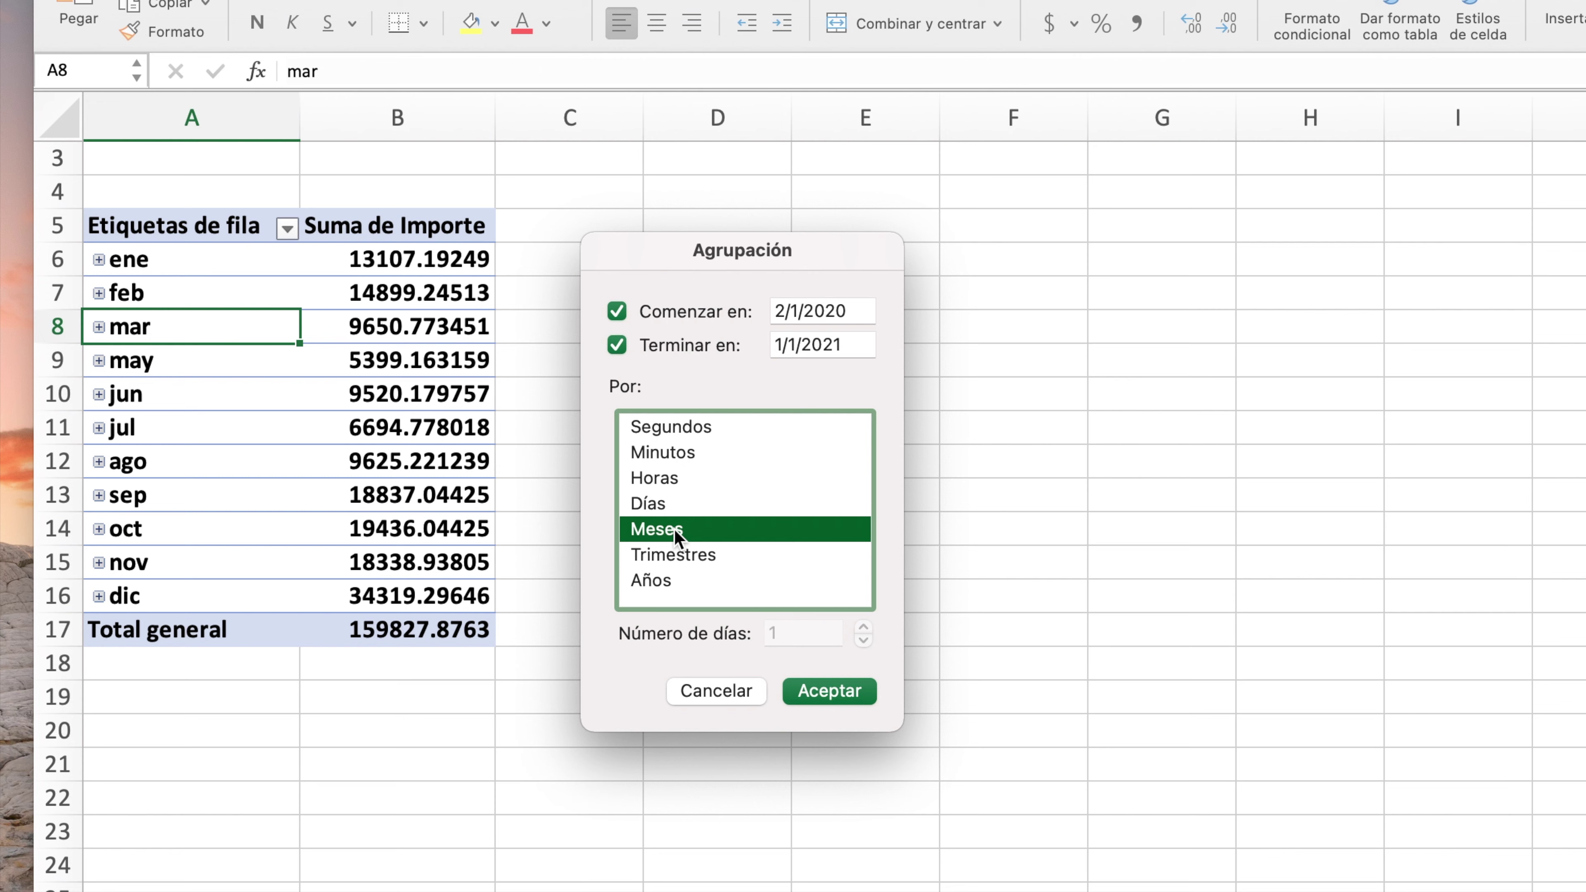
click(670, 508)
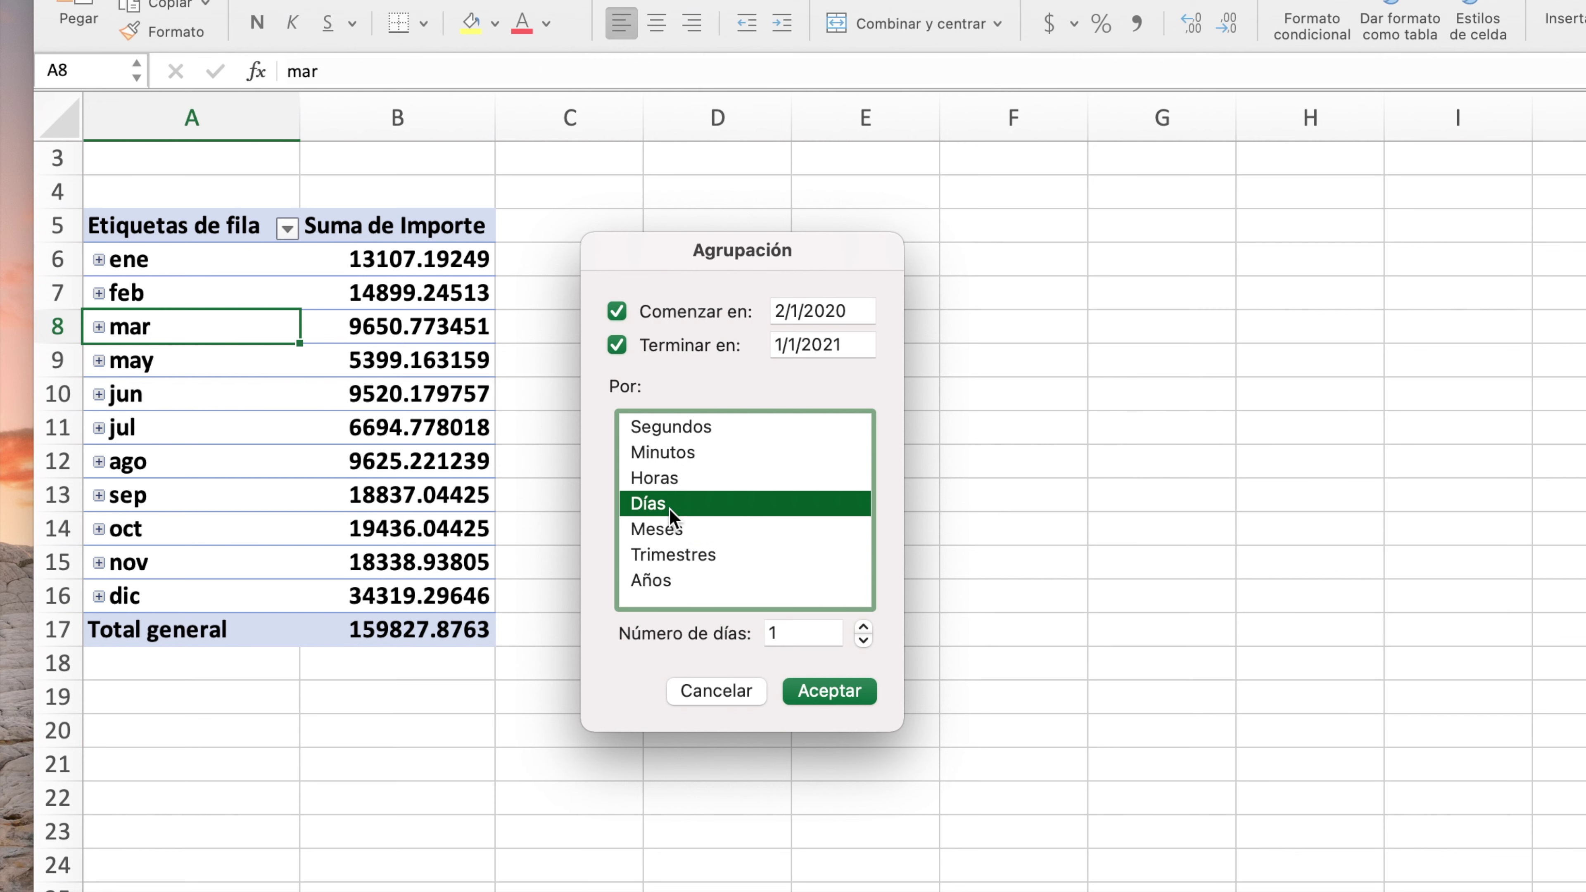
click(852, 700)
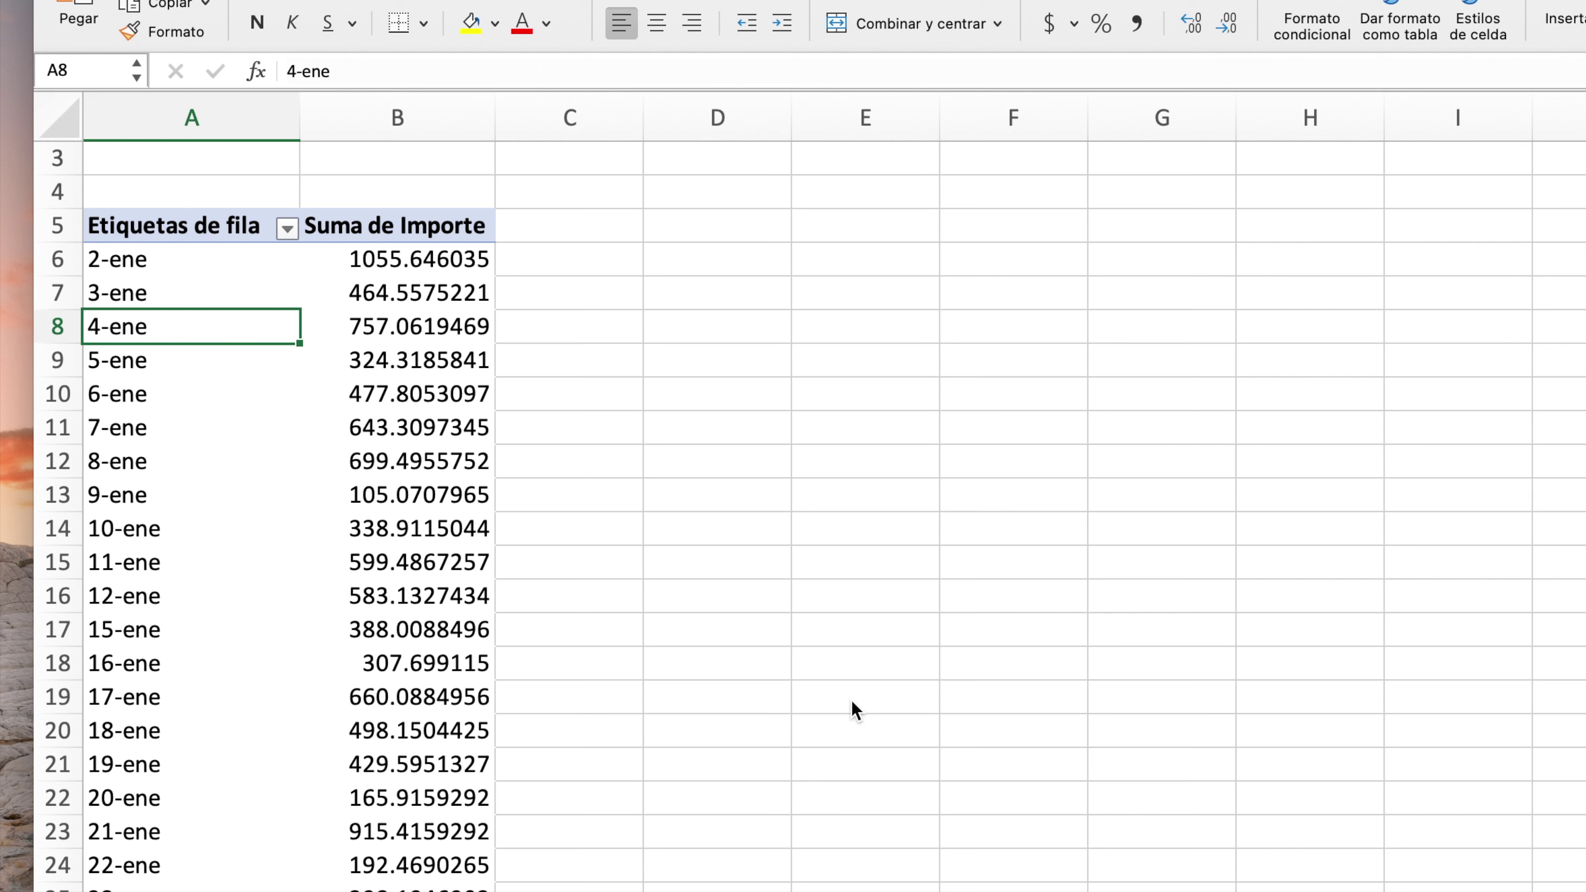
- Ungroup the dates, then regroup them by Meses into ene through dic
right_click(153, 378)
click(187, 773)
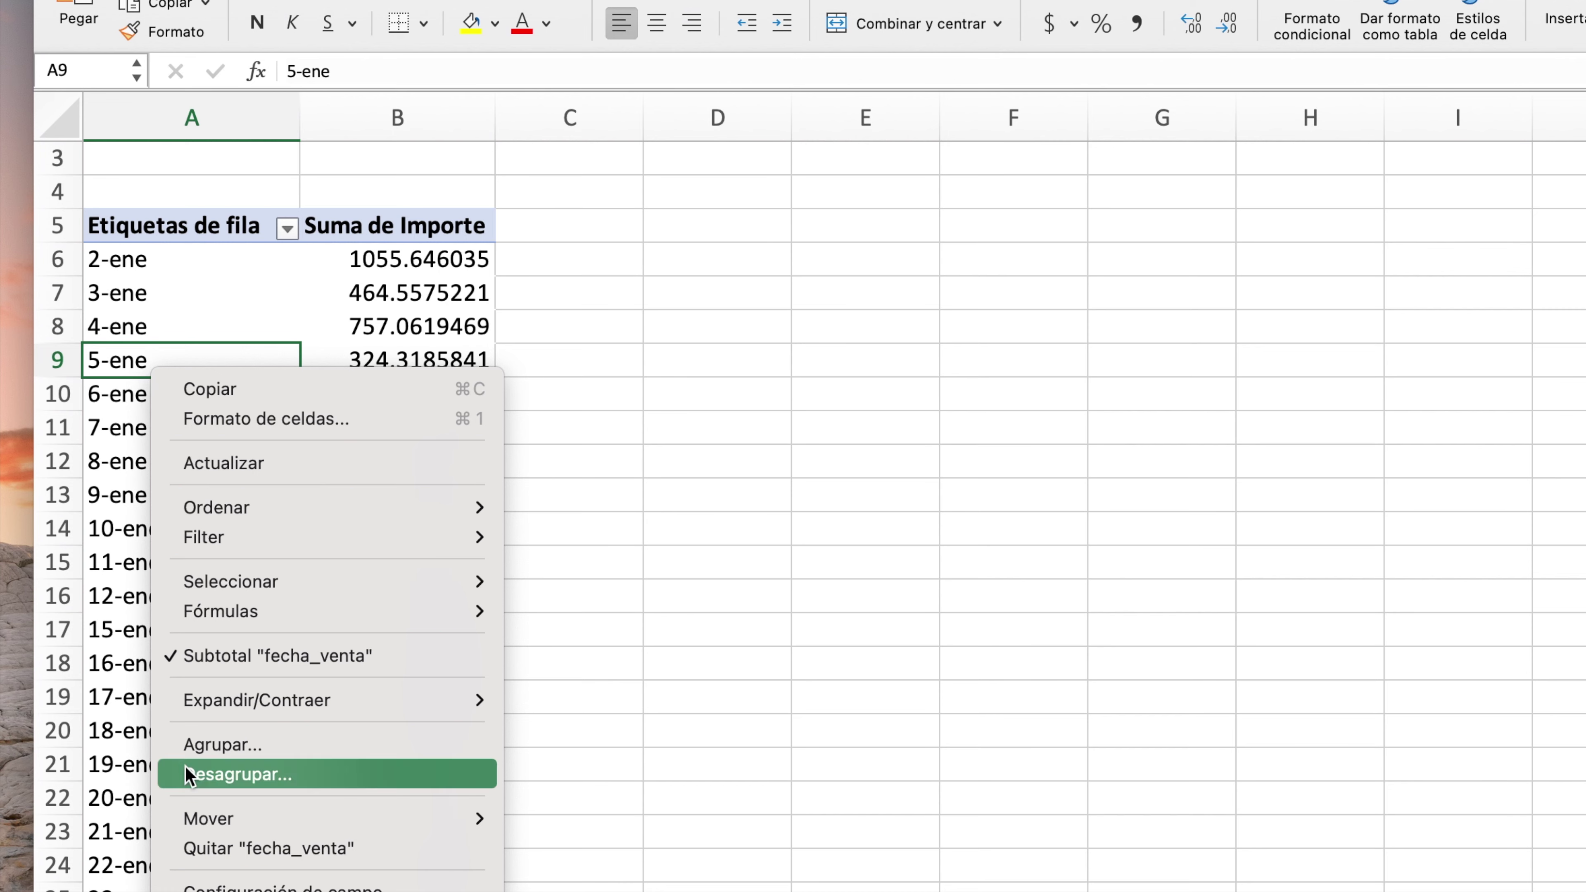
right_click(161, 563)
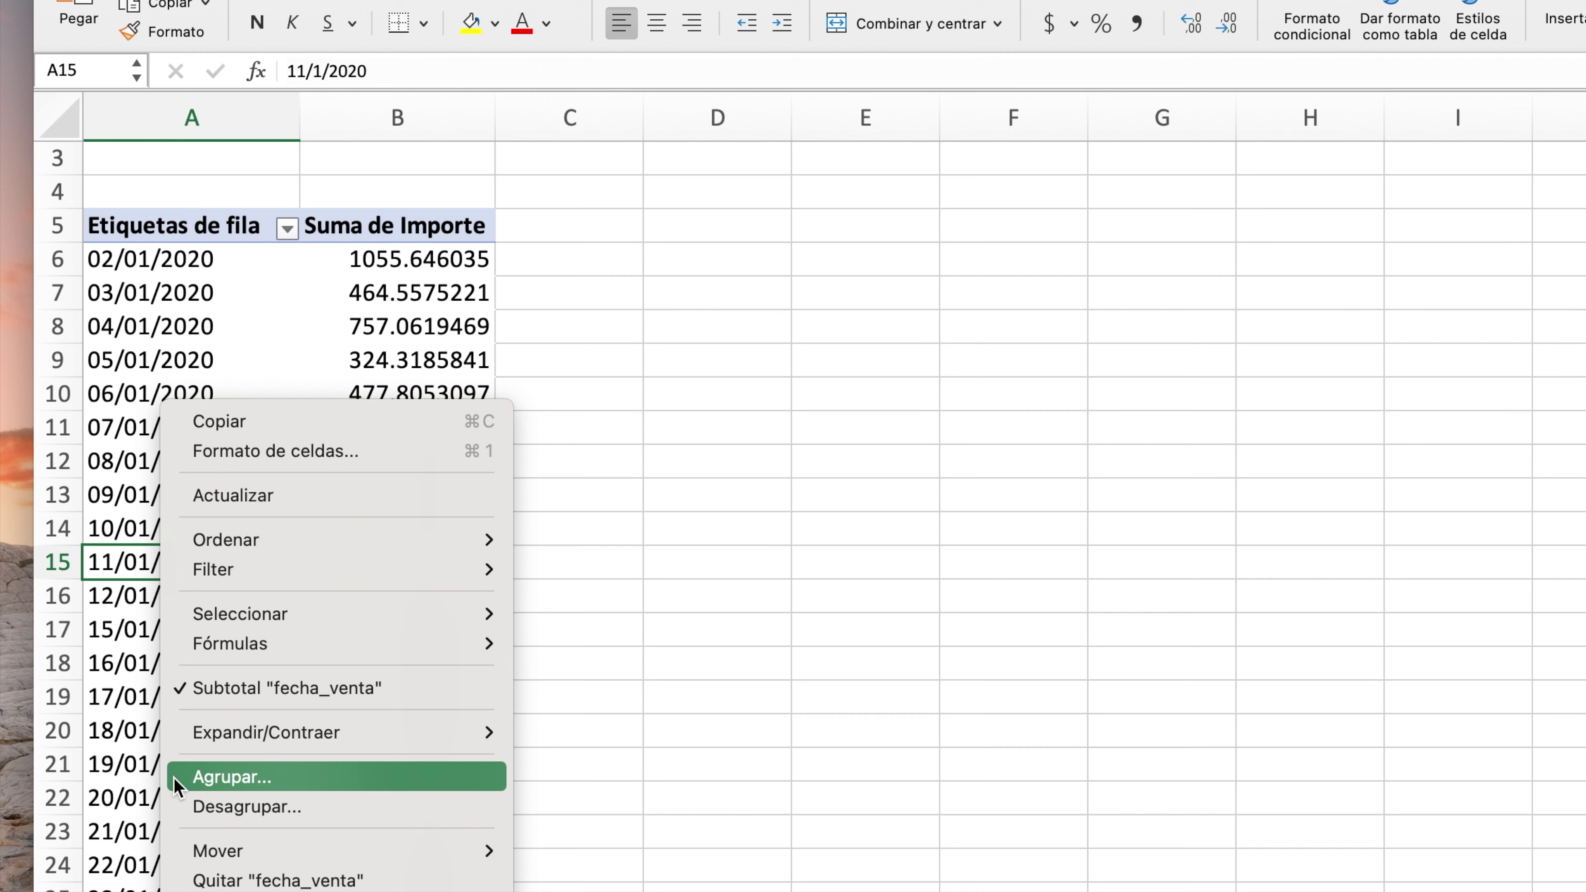
click(222, 781)
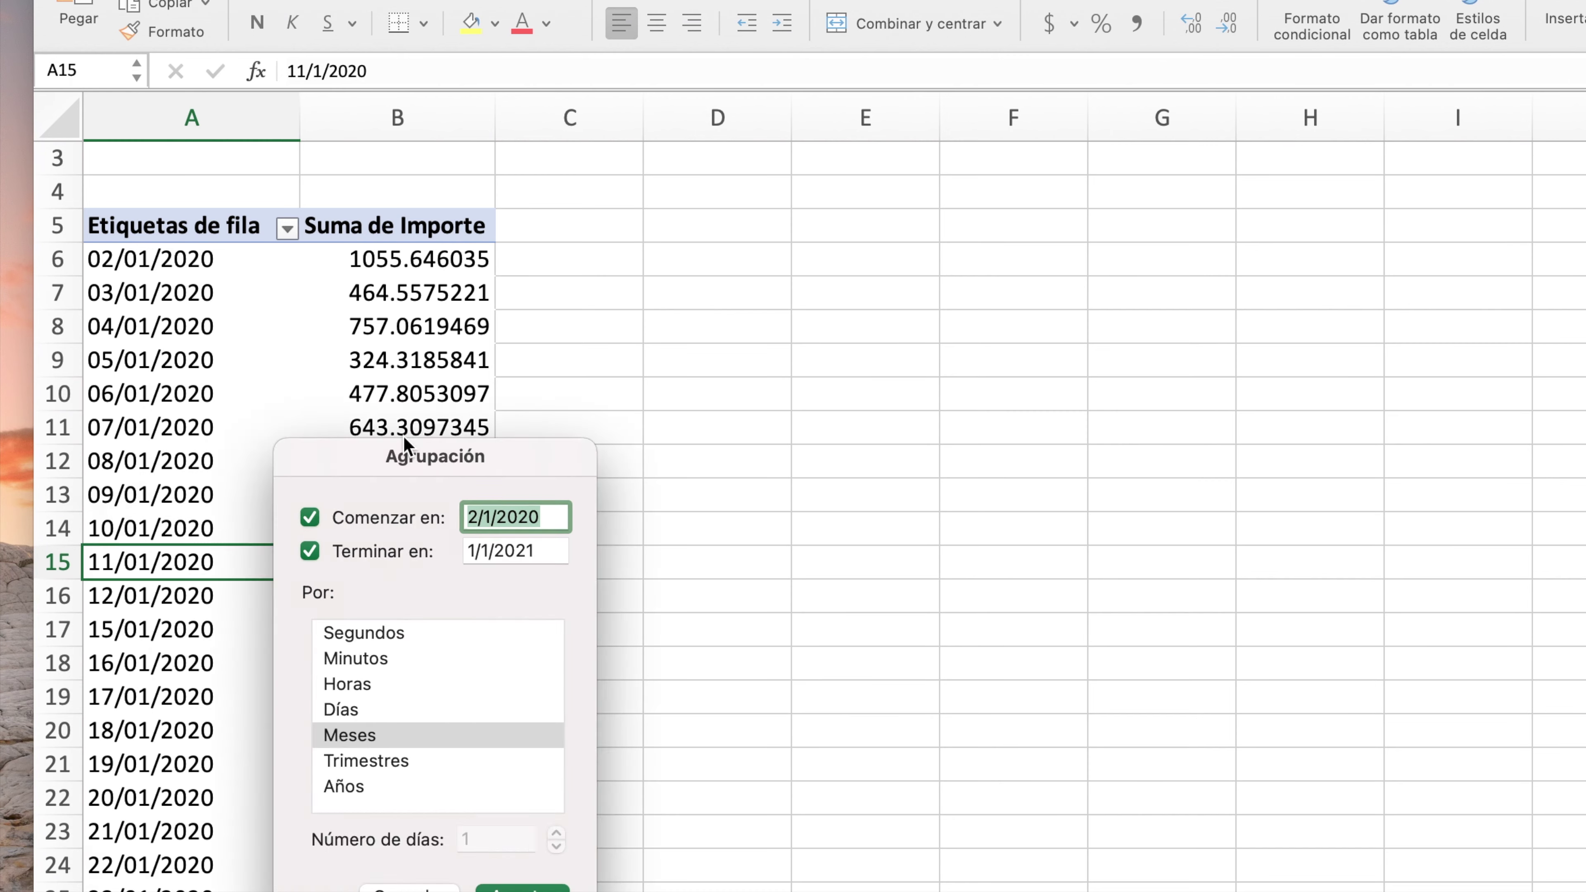
drag(147, 550, 701, 253)
click(687, 541)
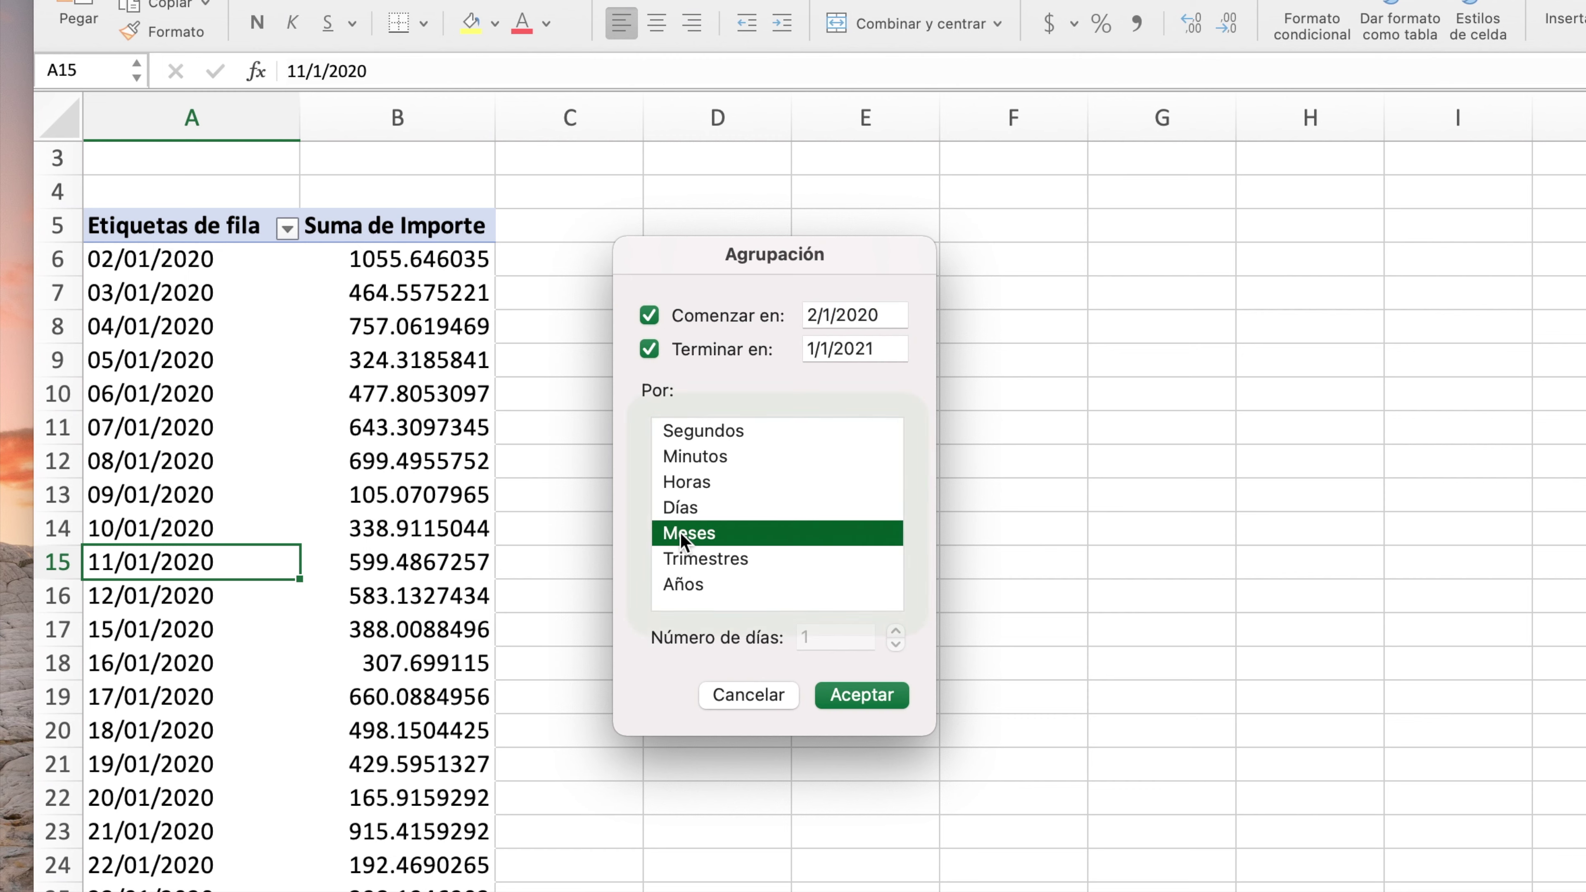
click(840, 697)
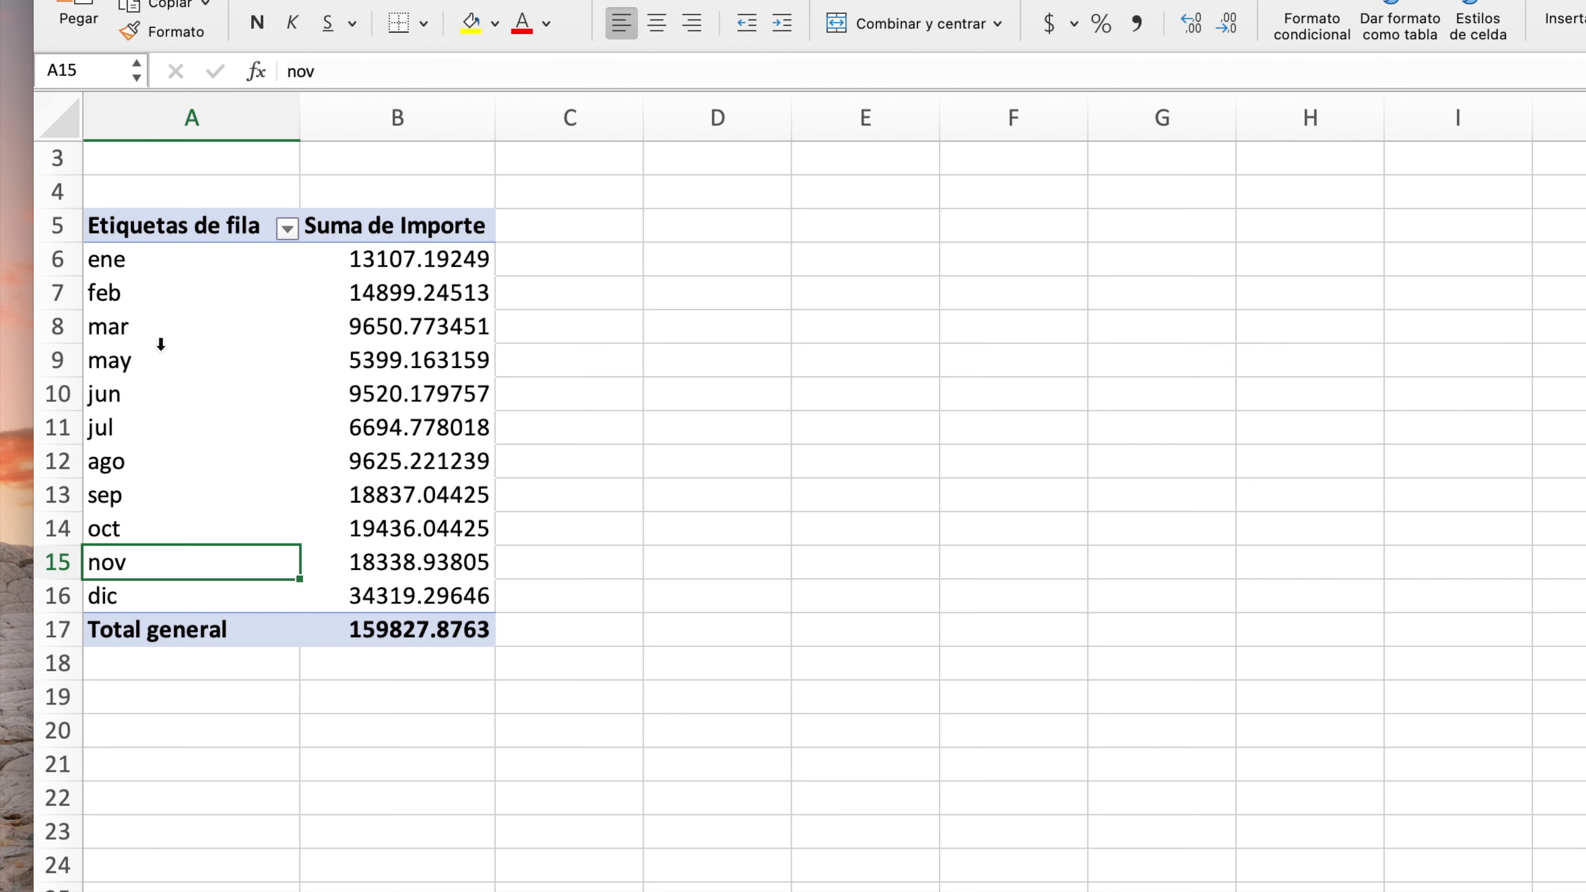
right_click(159, 405)
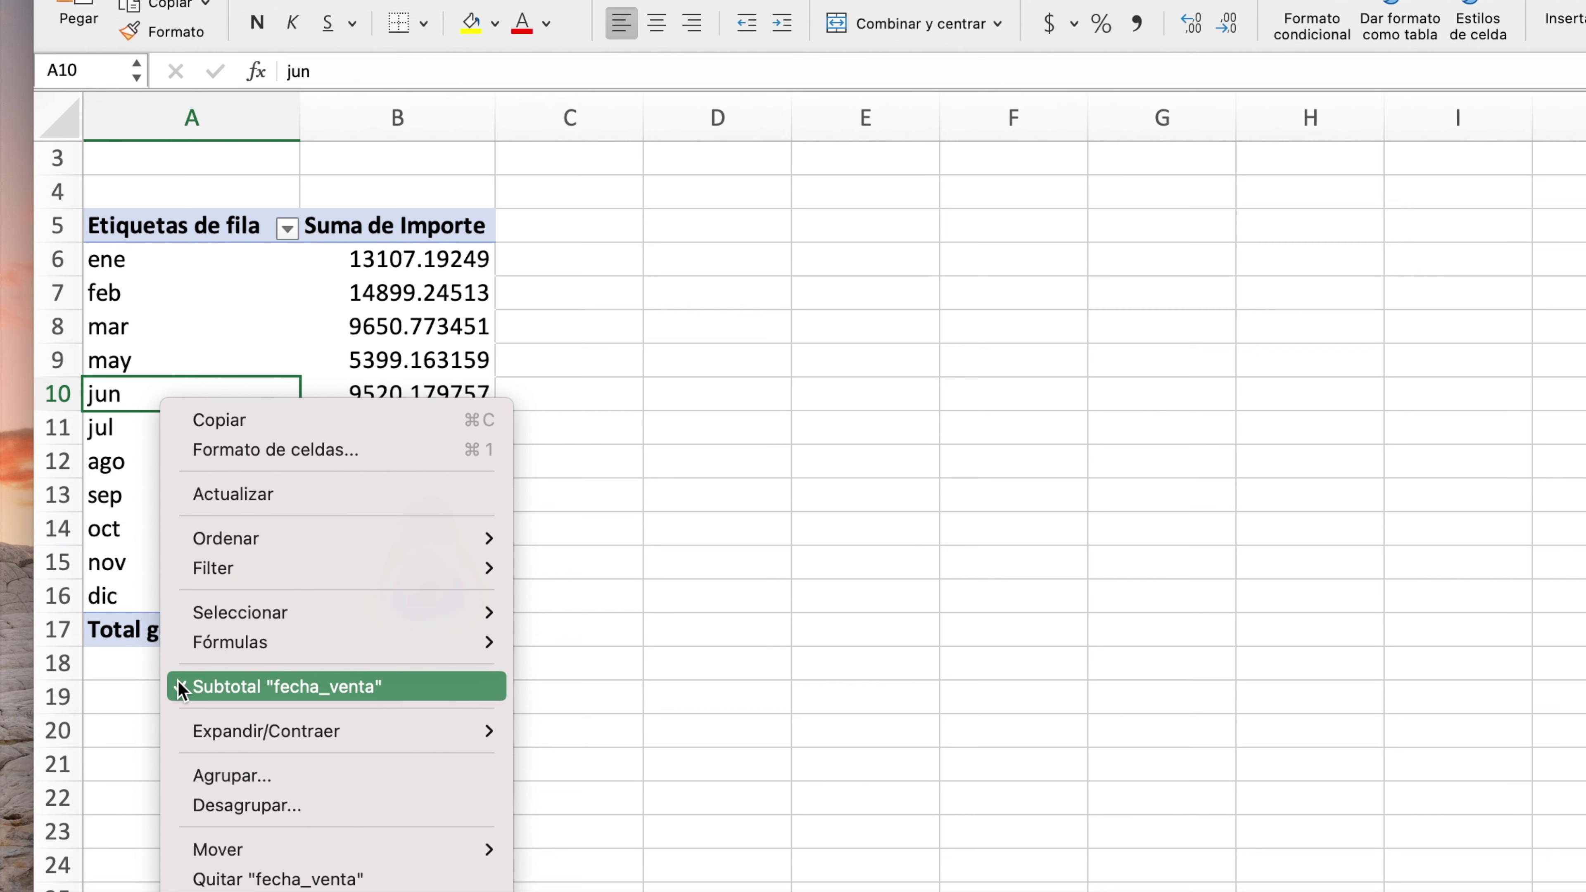
- Group the sale dates by Días with 7 days per group
click(212, 782)
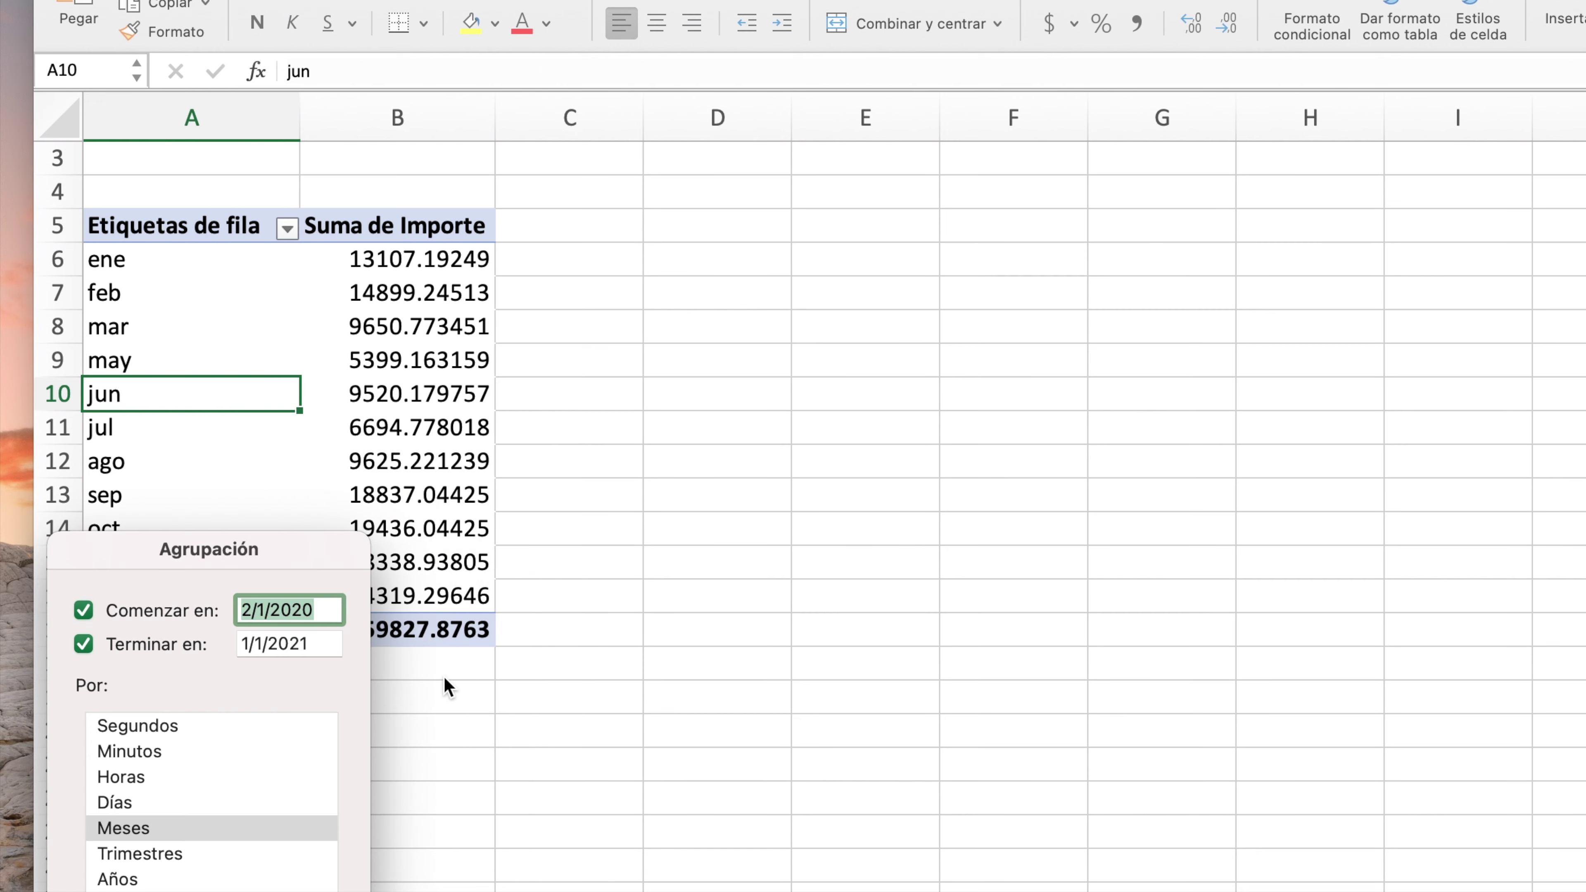
drag(121, 560, 708, 263)
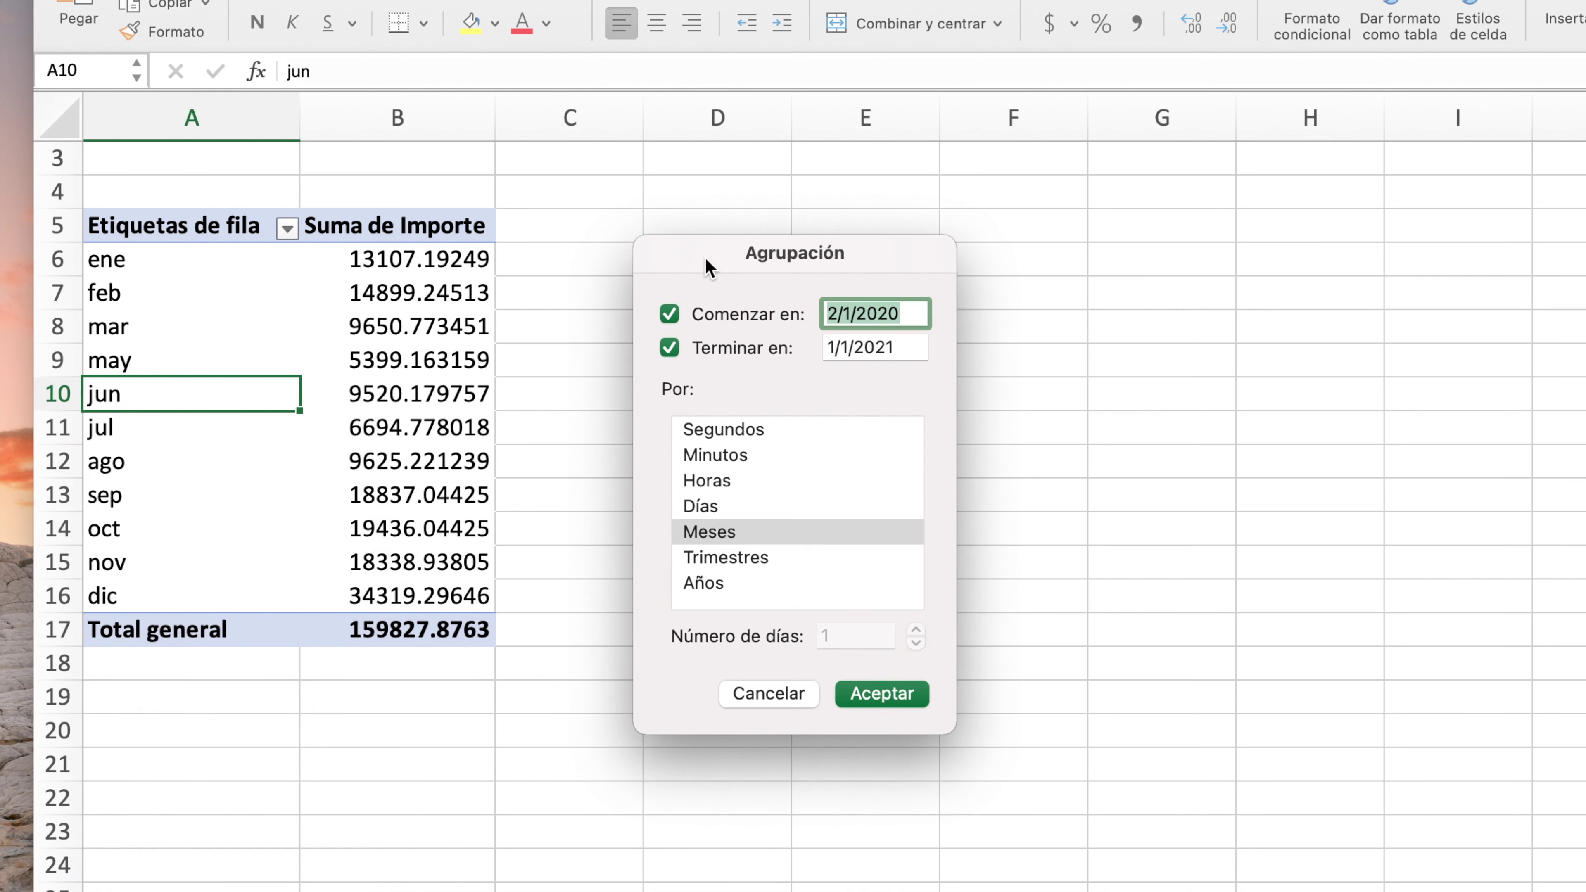
click(716, 511)
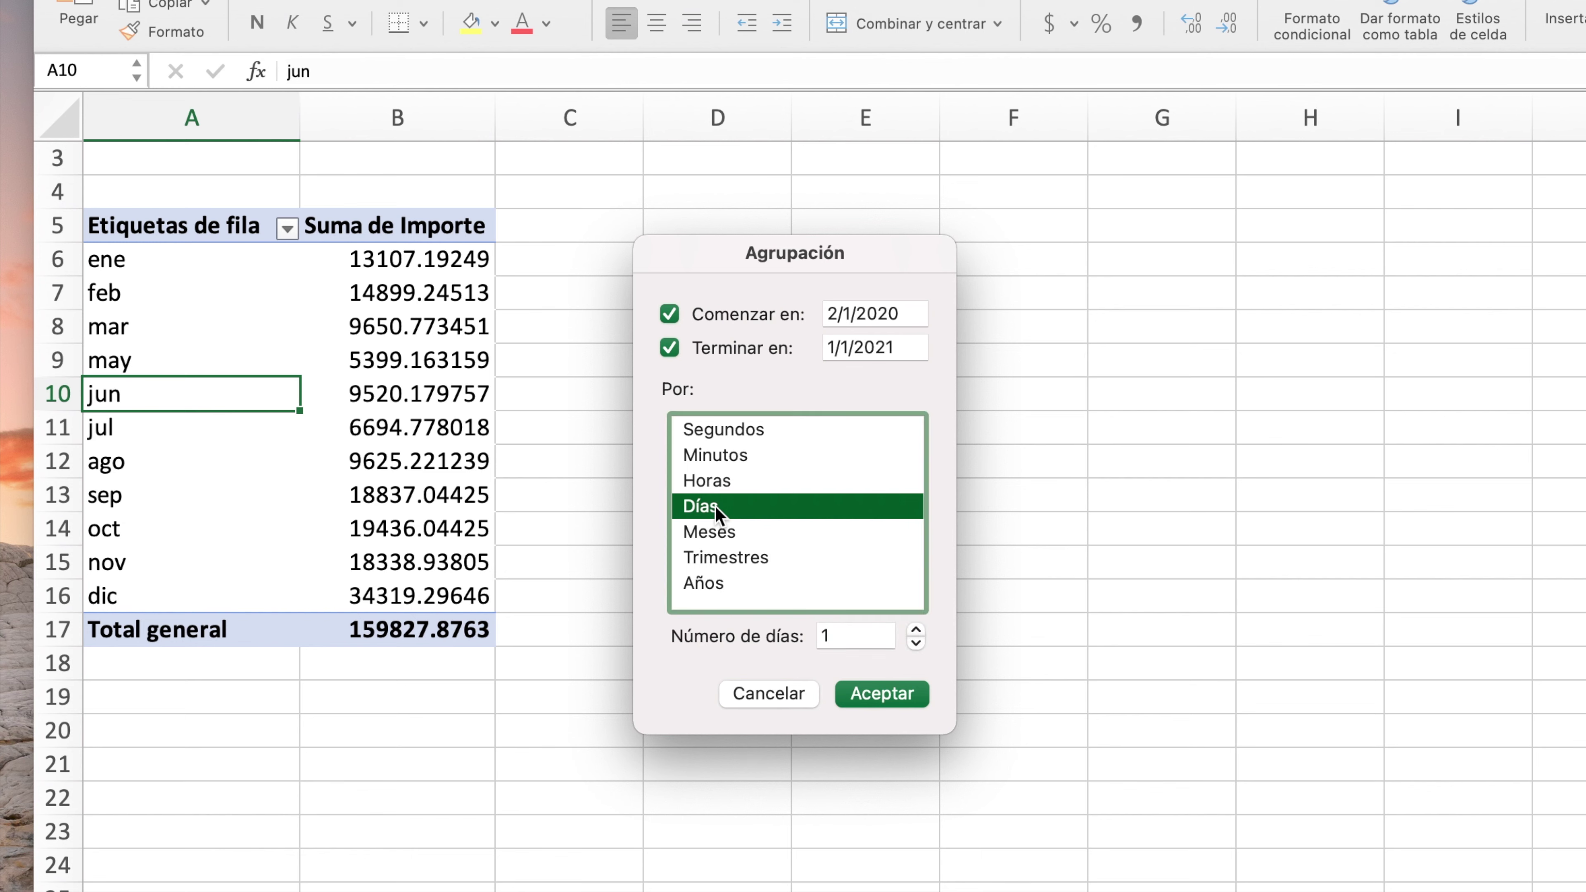
click(846, 632)
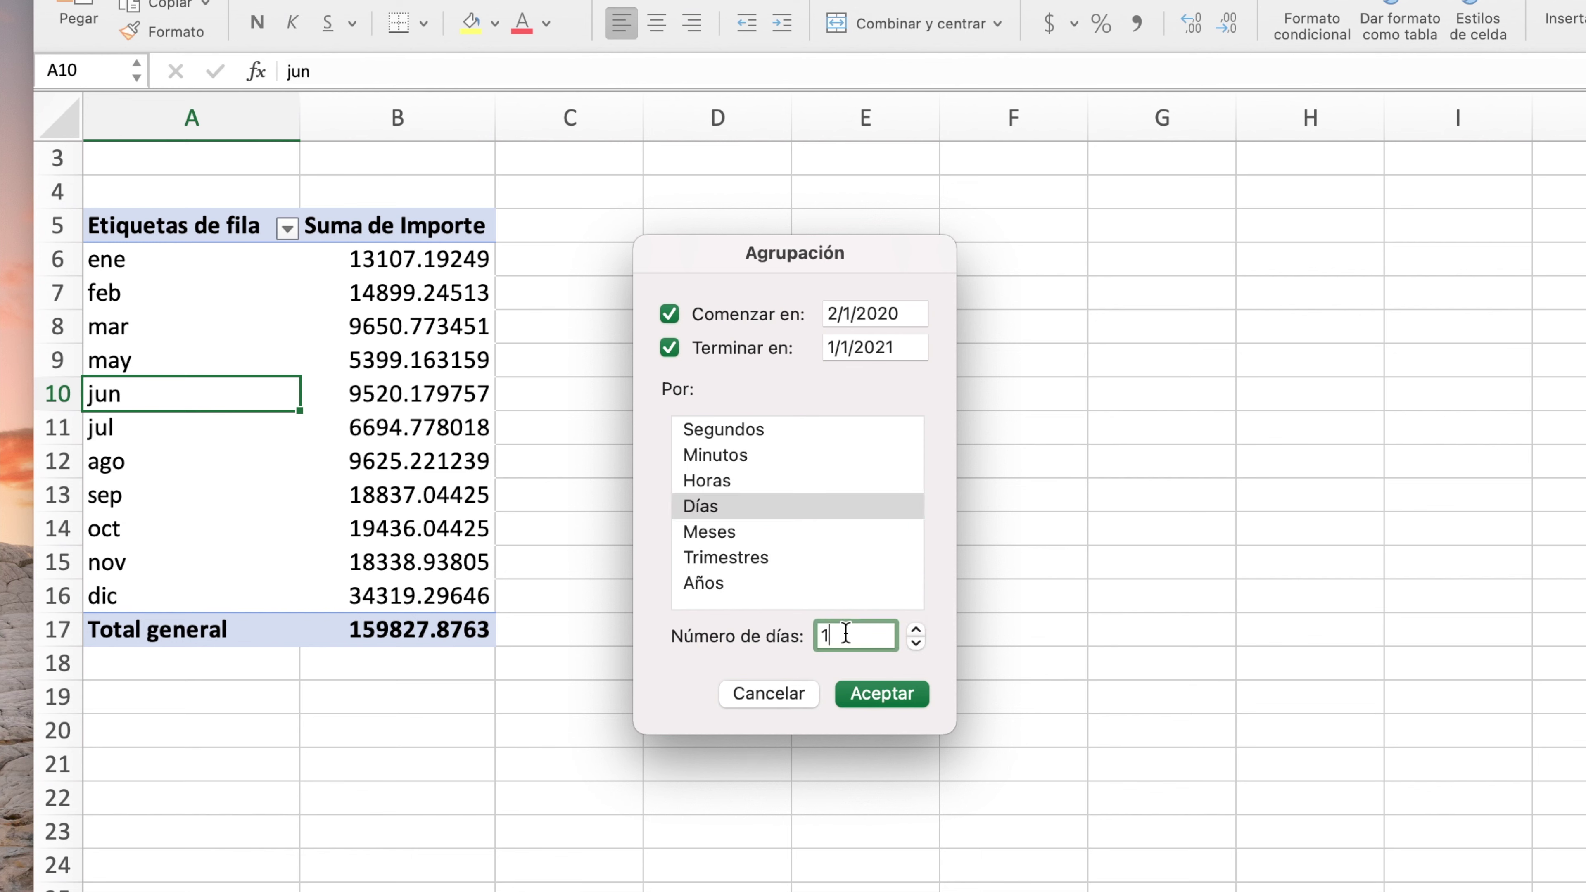
key(BackSpace)
text(7)
click(904, 695)
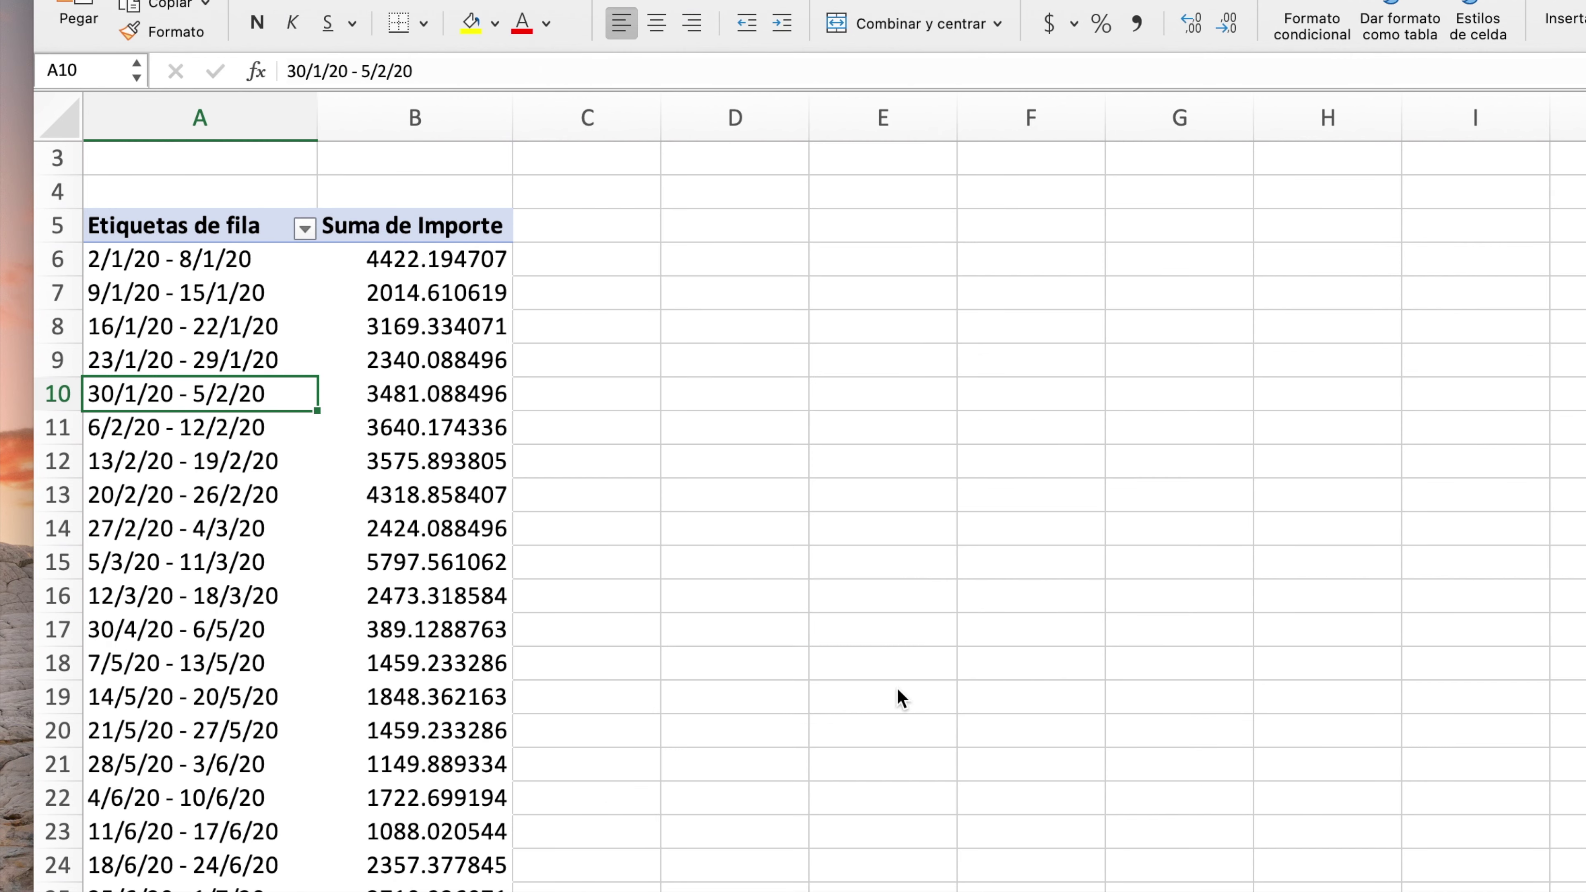